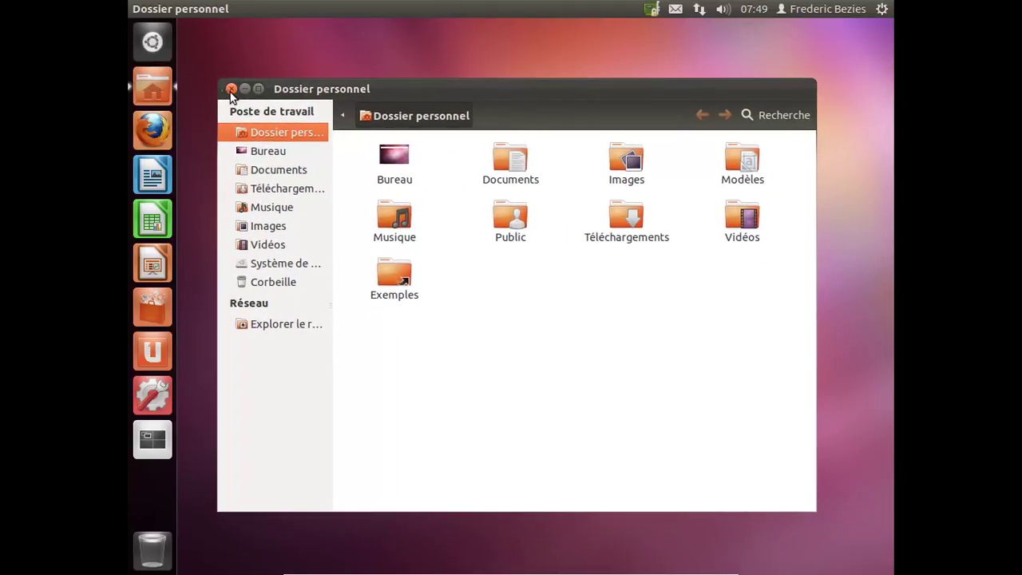
Close the home folder window, then view the Sauvegarder backup page in the system settings and close it
{"action": "left_click", "coordinate": [231, 89]}
{"action": "left_click", "coordinate": [168, 398]}
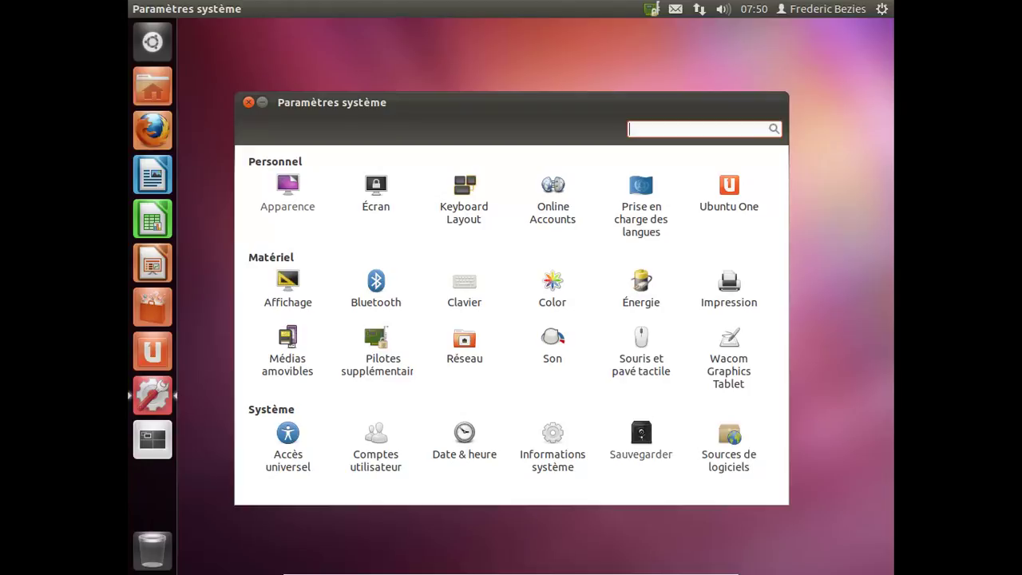
{"action": "left_click", "coordinate": [640, 437]}
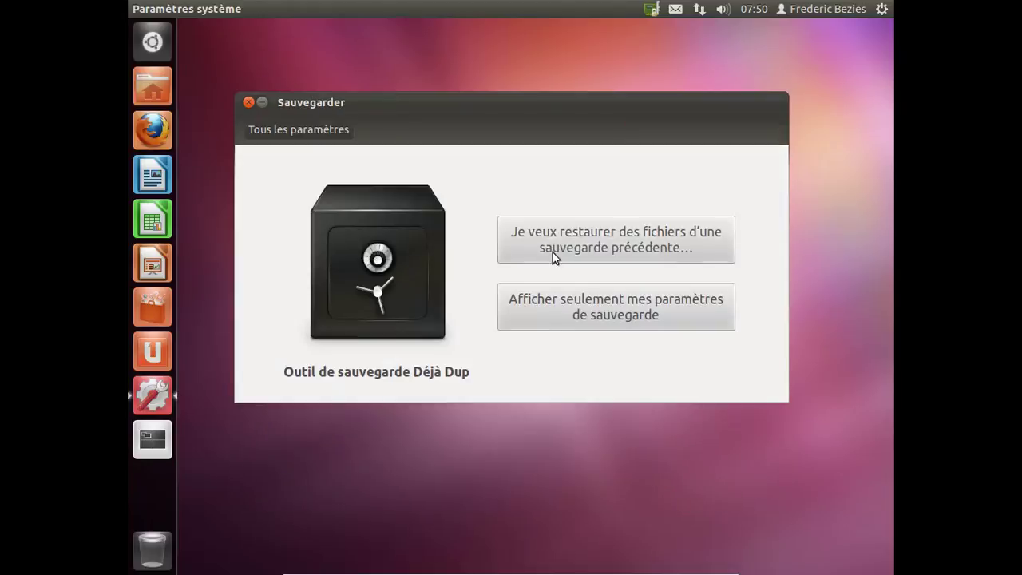
{"action": "left_click", "coordinate": [248, 103]}
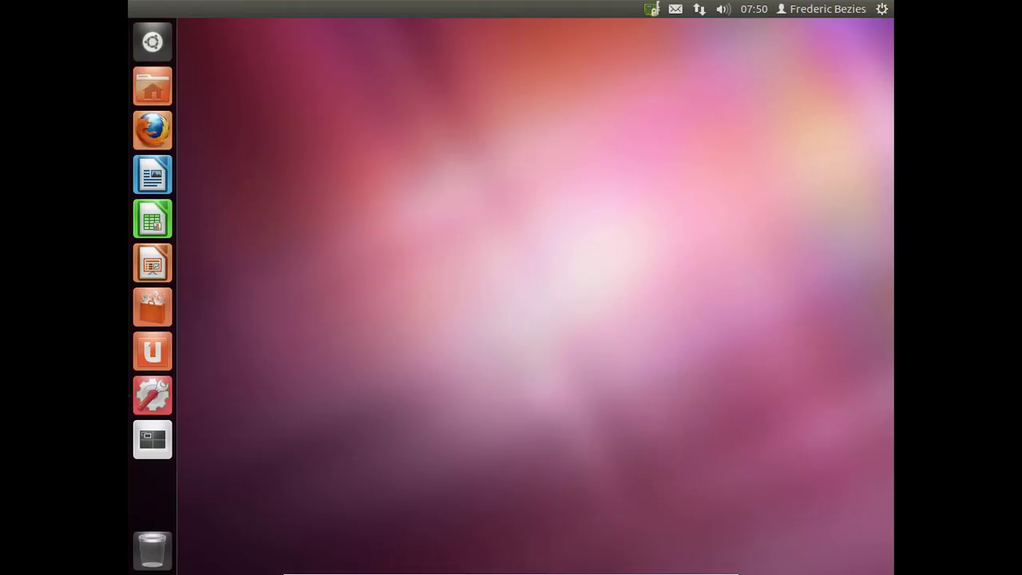
Open Firefox to check its version information in the About window, and close the browser
{"action": "left_click", "coordinate": [154, 134]}
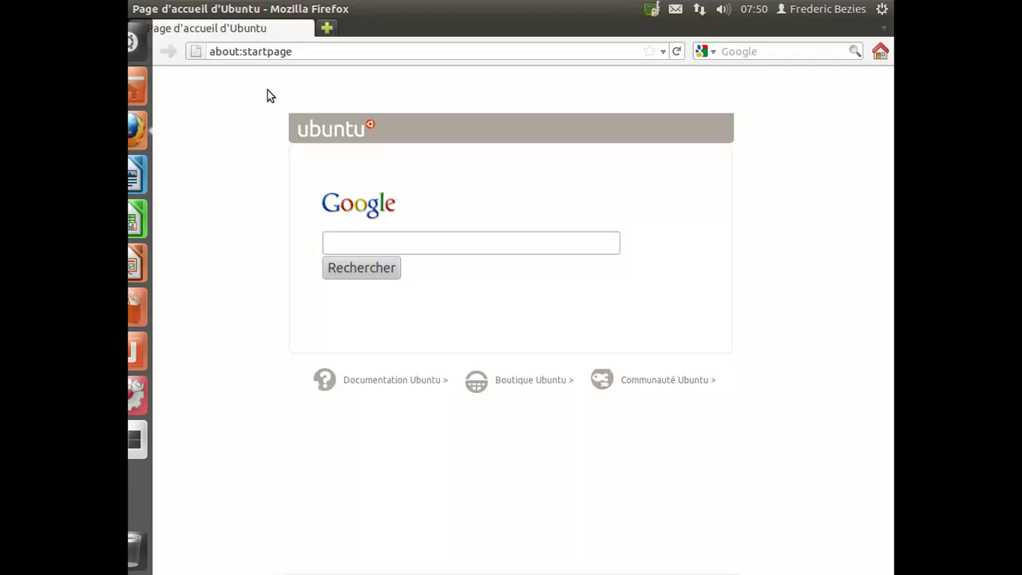
{"action": "mouse_move", "coordinate": [212, 10]}
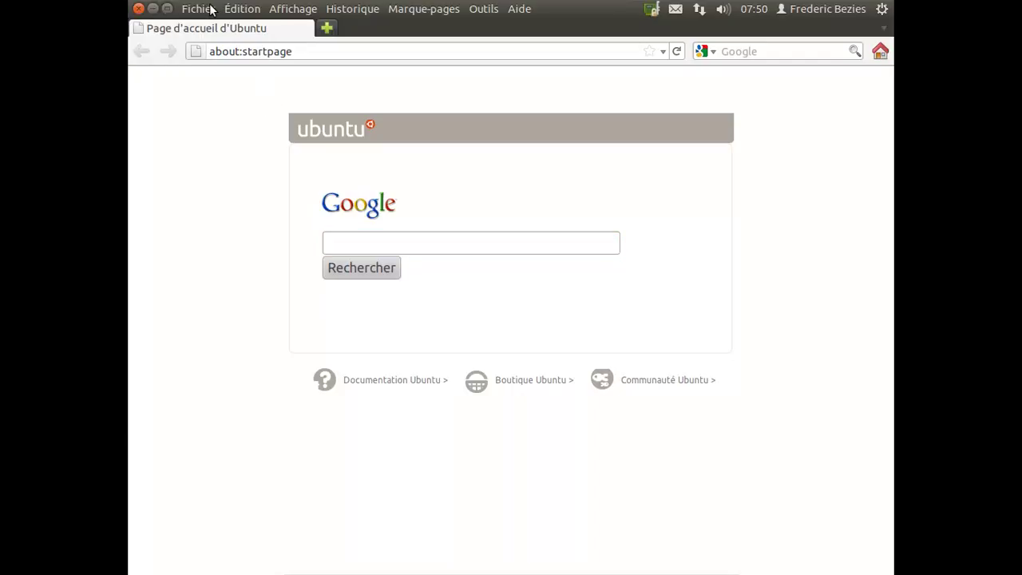
{"action": "left_click", "coordinate": [514, 9]}
{"action": "left_click", "coordinate": [559, 150]}
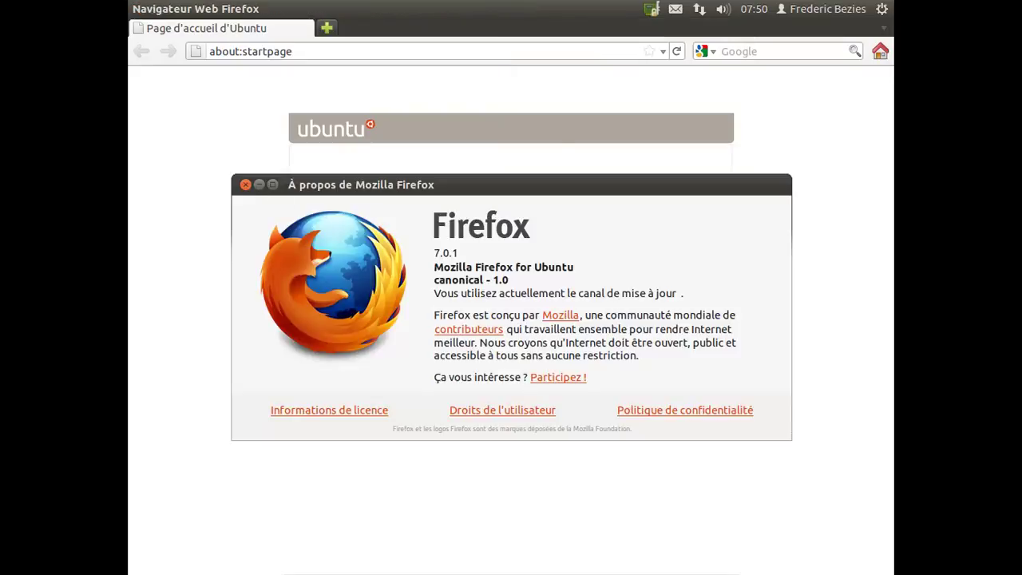
{"action": "left_click", "coordinate": [245, 184]}
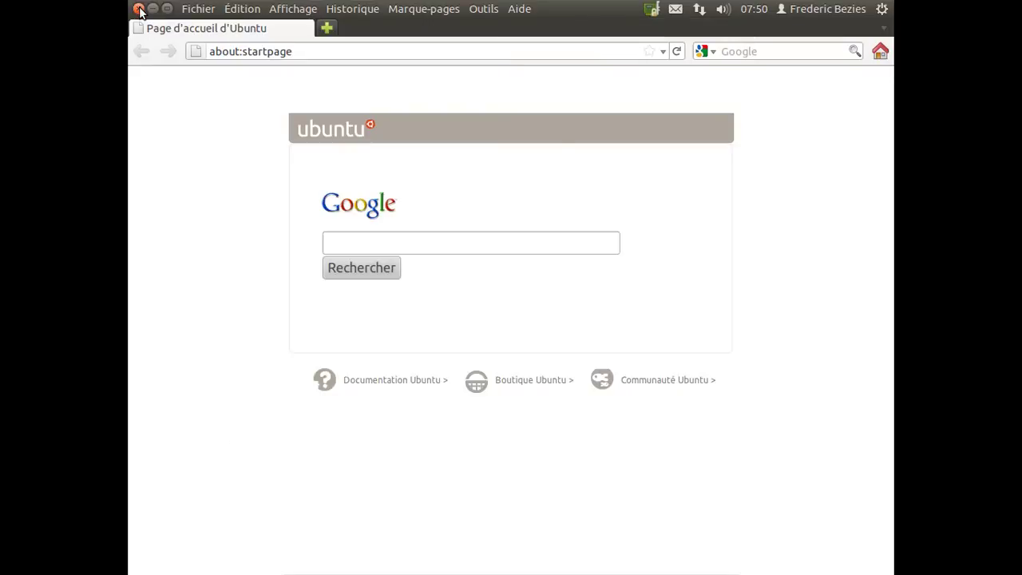
{"action": "left_click", "coordinate": [138, 7]}
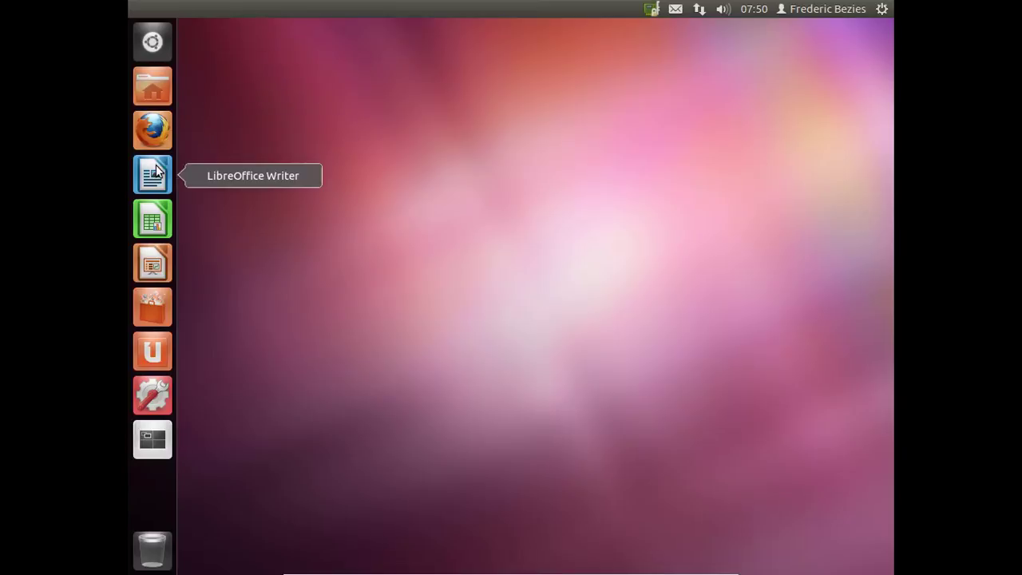
Launch the Logithèque Ubuntu software centre
{"action": "left_click", "coordinate": [156, 308]}
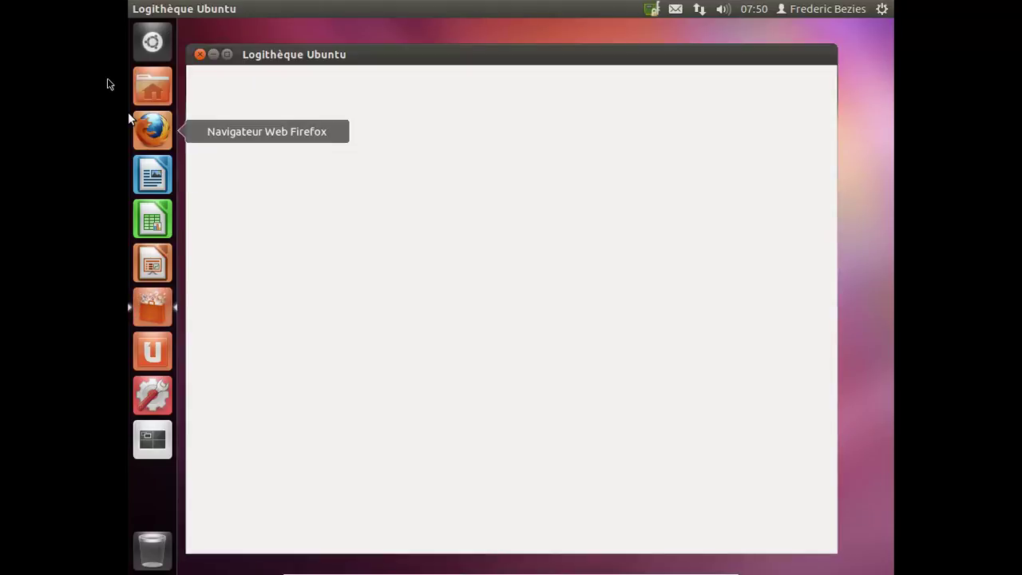
View the user account and session options, and open the update manager briefly without installing any updates
{"action": "left_click", "coordinate": [880, 11]}
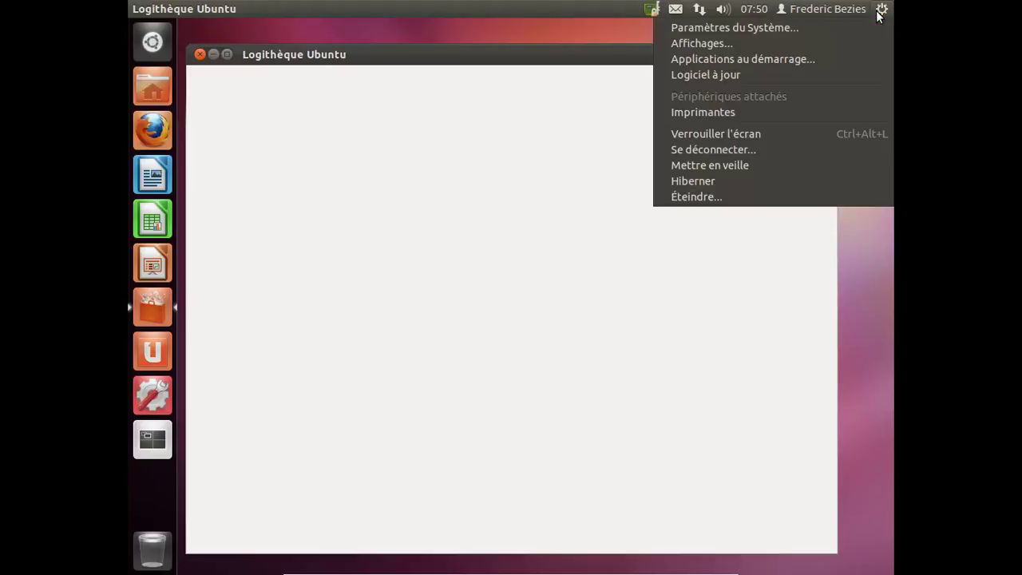
{"action": "mouse_move", "coordinate": [822, 8]}
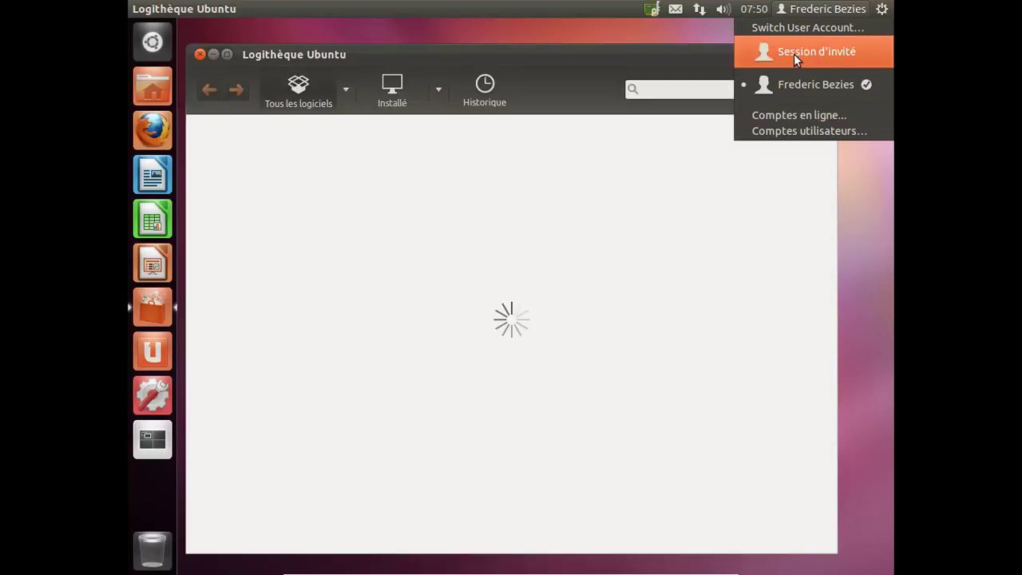
{"action": "mouse_move", "coordinate": [881, 8]}
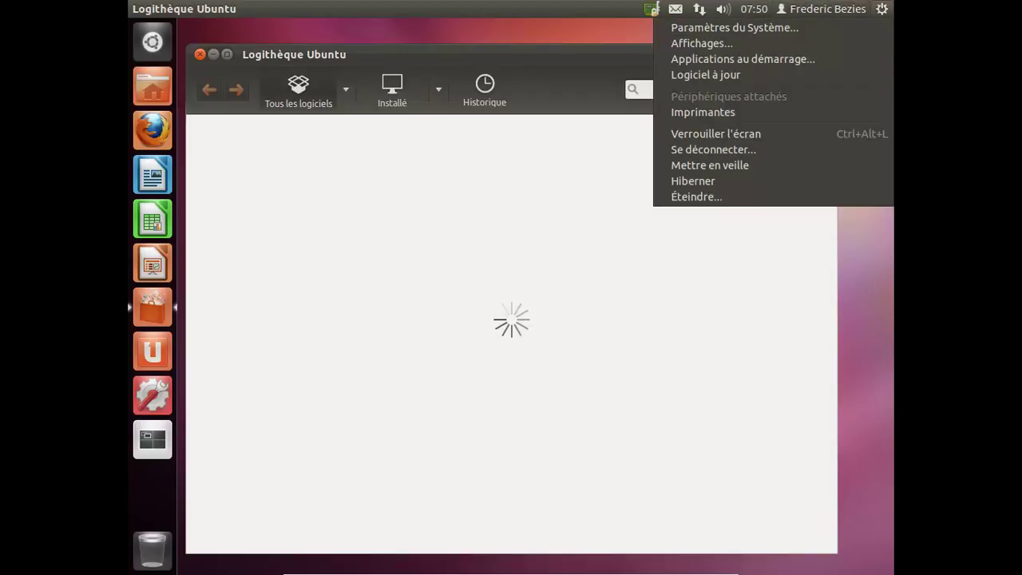
{"action": "left_click", "coordinate": [775, 76]}
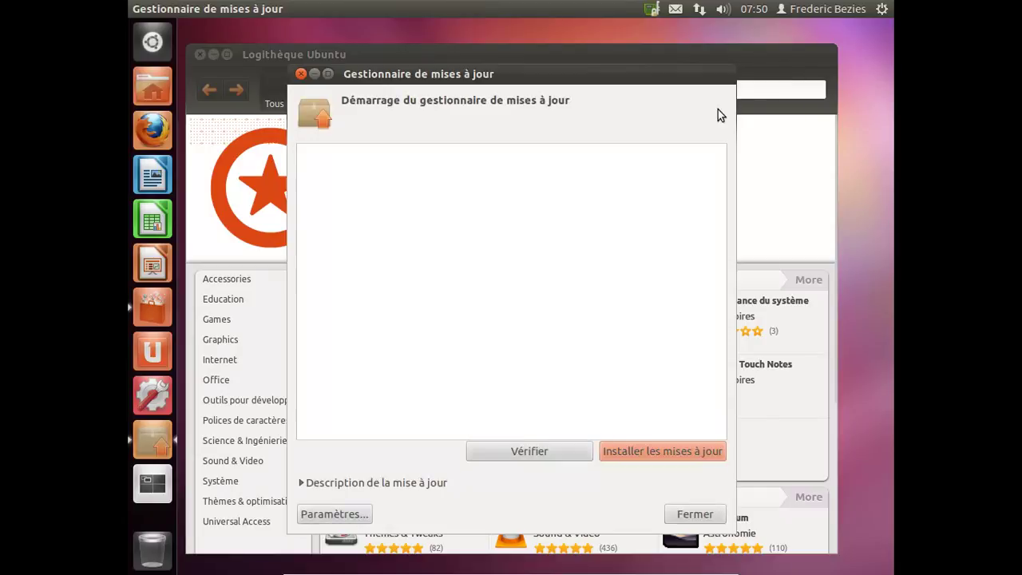
{"action": "left_click", "coordinate": [300, 74]}
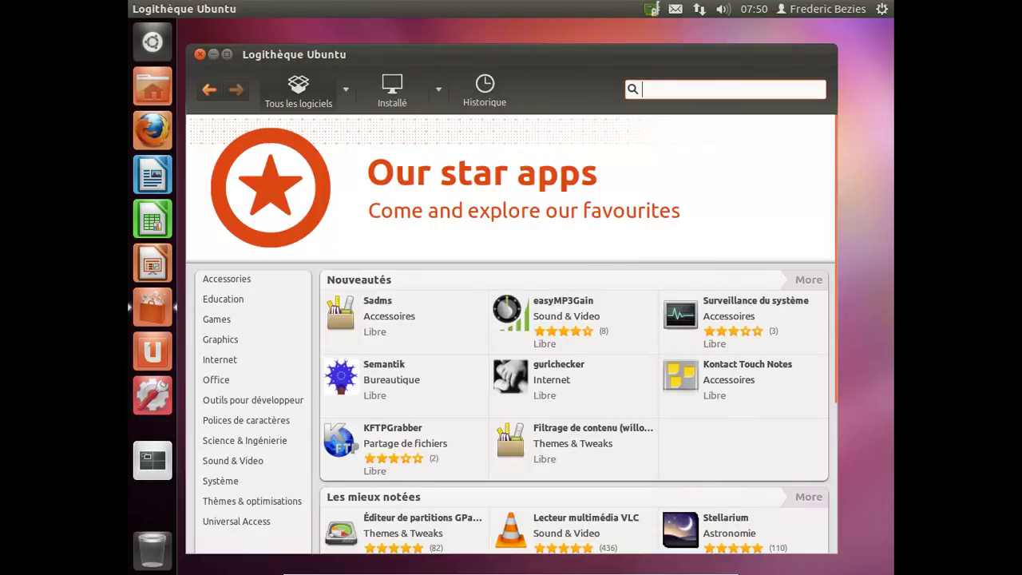
Find Greffon Adobe Flash in the software catalogue by searching for "flash" and install it, authenticating with the account password
{"action": "scroll", "coordinate": [615, 191], "scroll_direction": "down", "scroll_amount": 3}
{"action": "scroll", "coordinate": [511, 335], "scroll_direction": "down", "scroll_amount": 1}
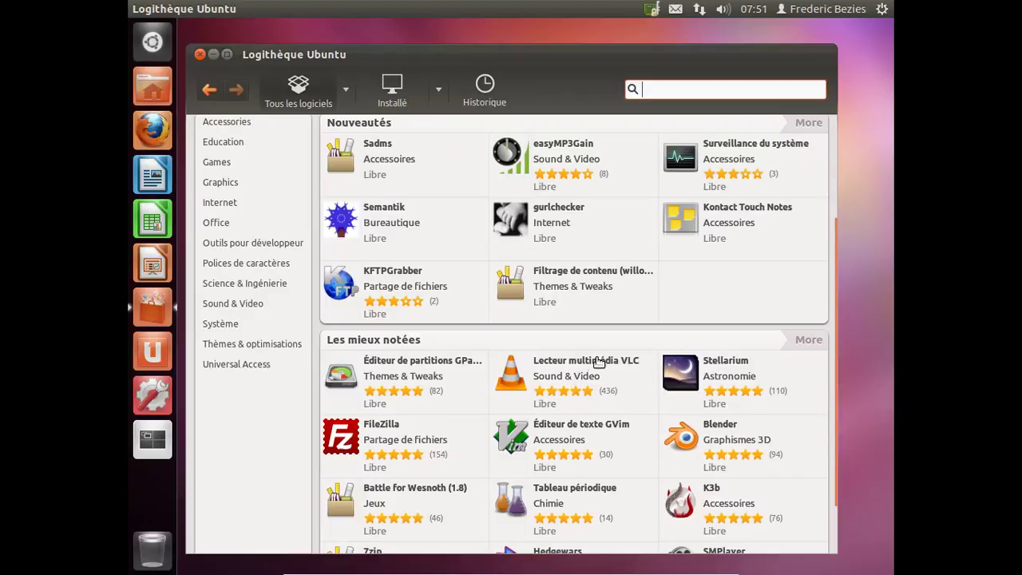
{"action": "scroll", "coordinate": [571, 355], "scroll_direction": "up", "scroll_amount": 2}
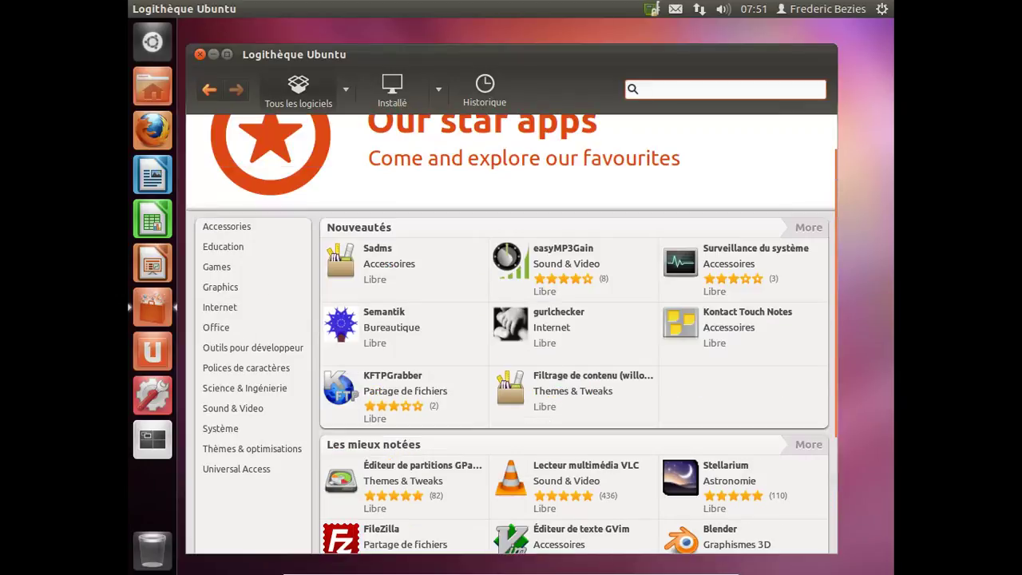
{"action": "type", "text": "flash"}
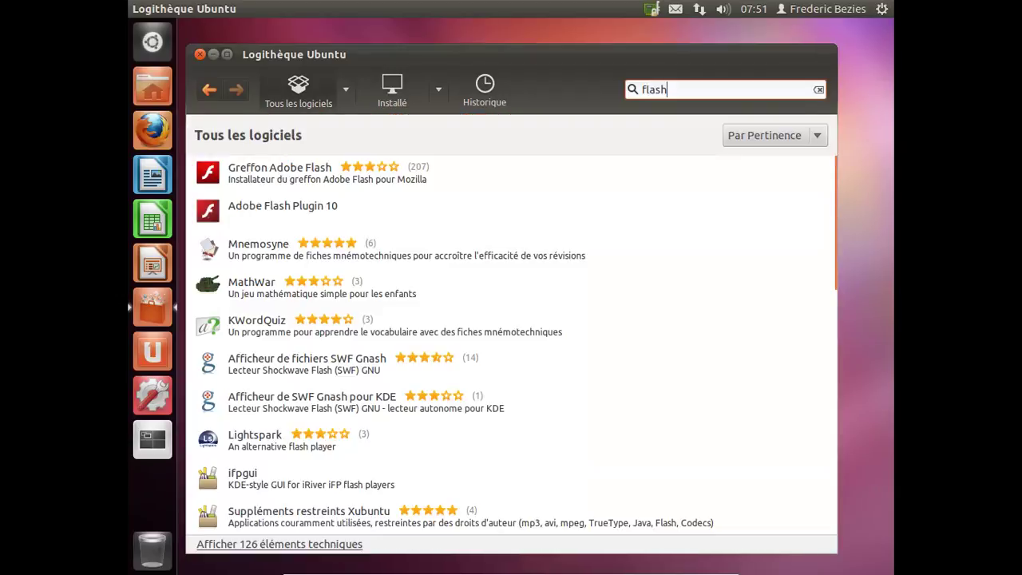
{"action": "left_click", "coordinate": [380, 185]}
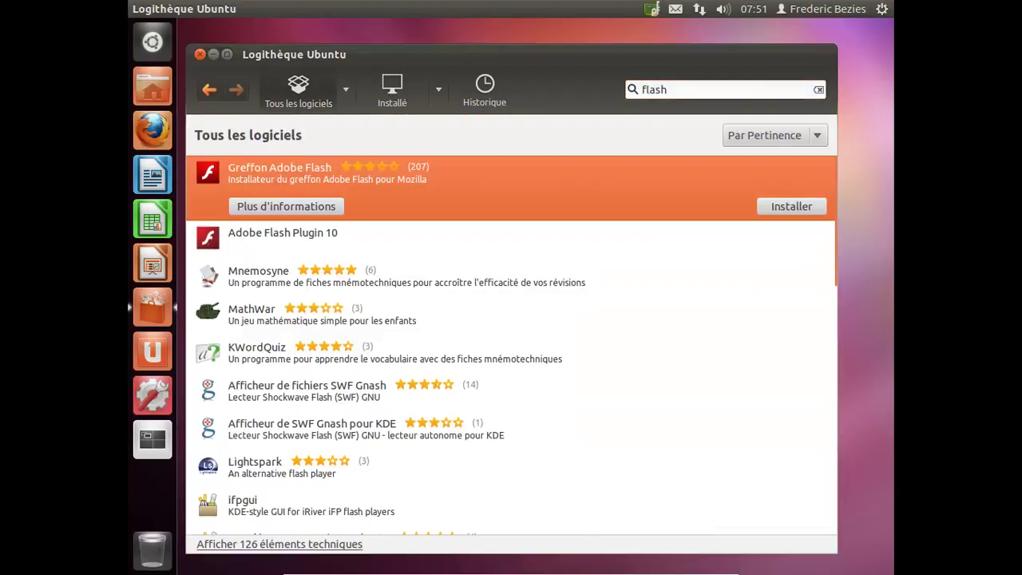
{"action": "left_click", "coordinate": [808, 206]}
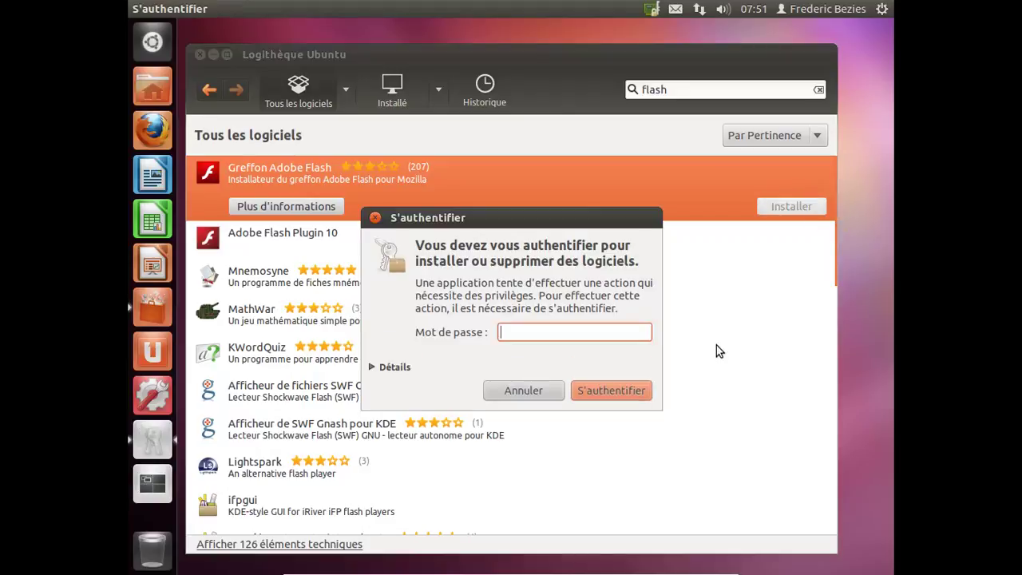
{"action": "type", "text": "••••••••"}
{"action": "key", "text": "Return"}
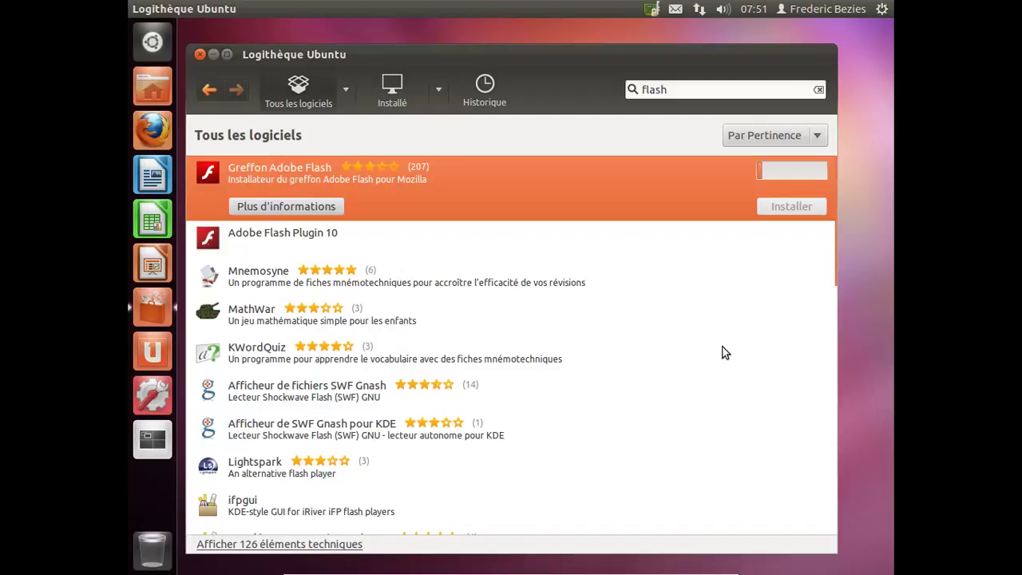
Search the software catalogue for "shell" and open the detailed information page of GNOME Shell
{"action": "left_click", "coordinate": [690, 92]}
{"action": "key", "text": "BackSpace"}
{"action": "key", "text": "BackSpace"}
{"action": "key", "text": "BackSpace"}
{"action": "key", "text": "BackSpace"}
{"action": "key", "text": "BackSpace"}
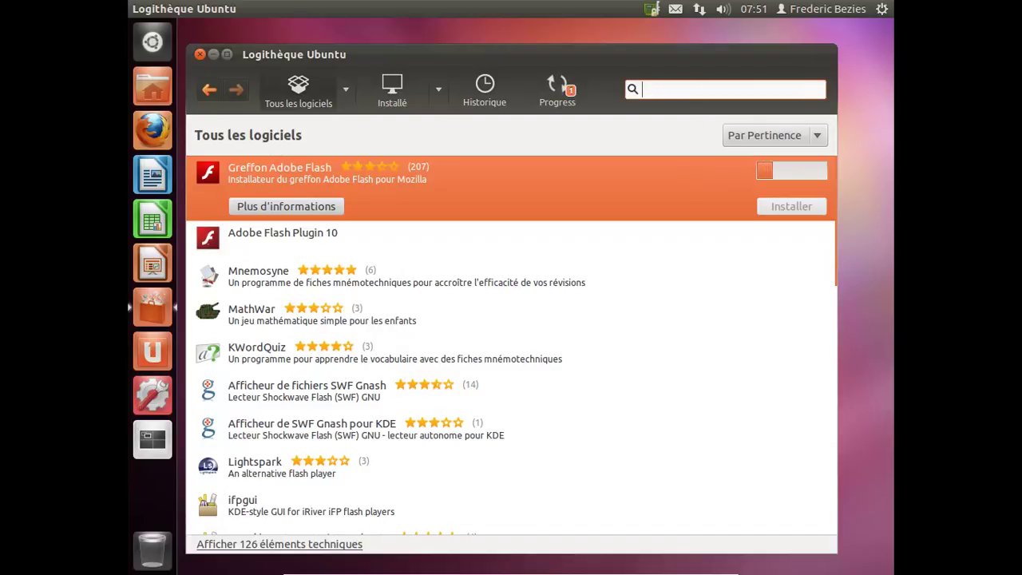
{"action": "type", "text": "shell"}
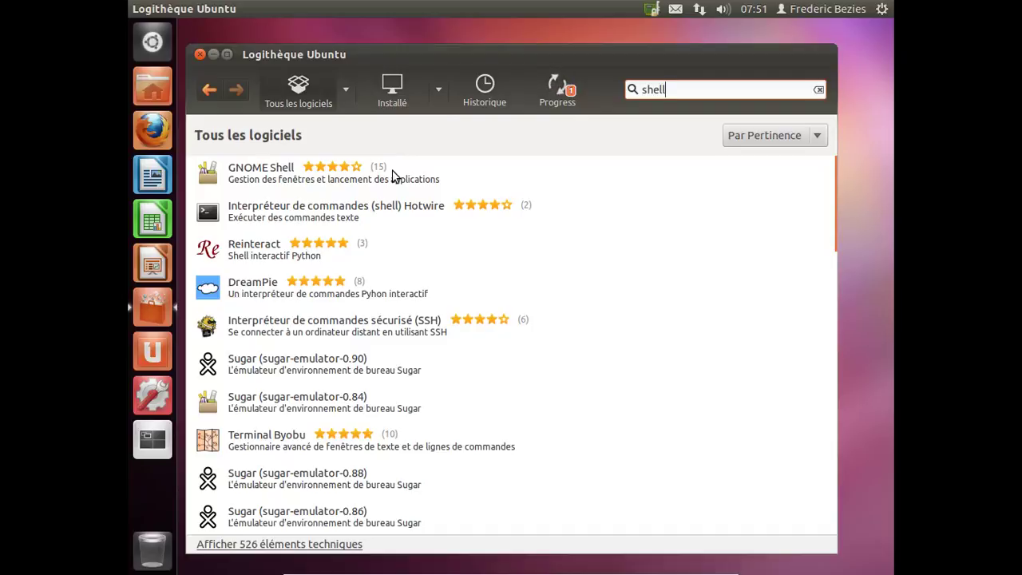
{"action": "left_click", "coordinate": [392, 176]}
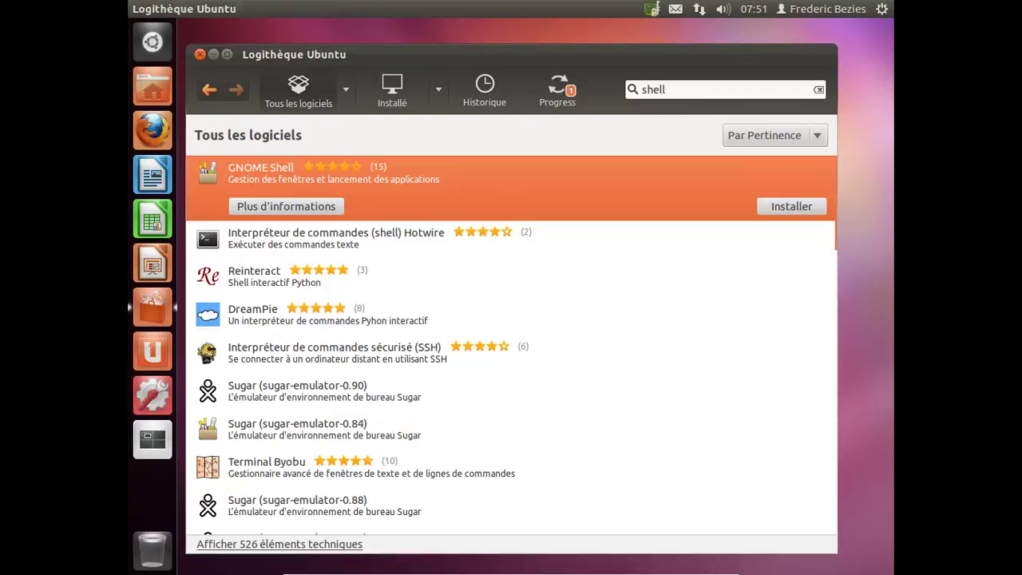
{"action": "left_click", "coordinate": [215, 54]}
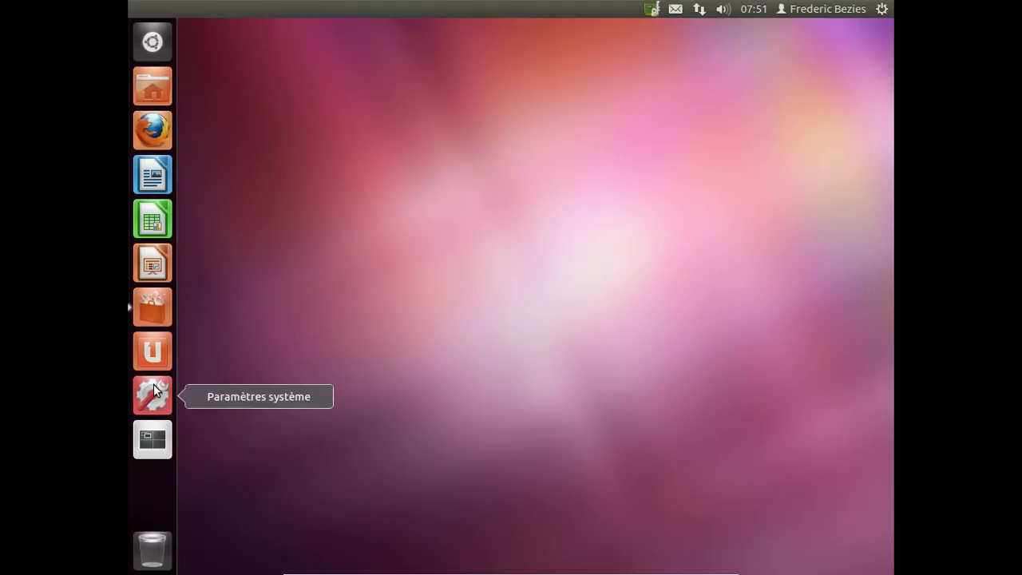
{"action": "key", "text": "alt+Tab"}
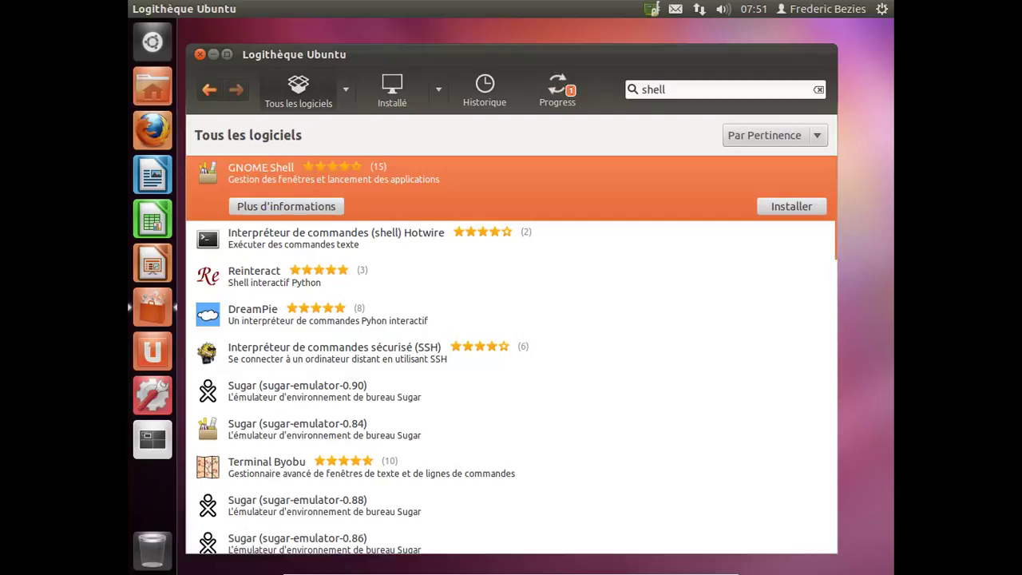
{"action": "left_click", "coordinate": [327, 209]}
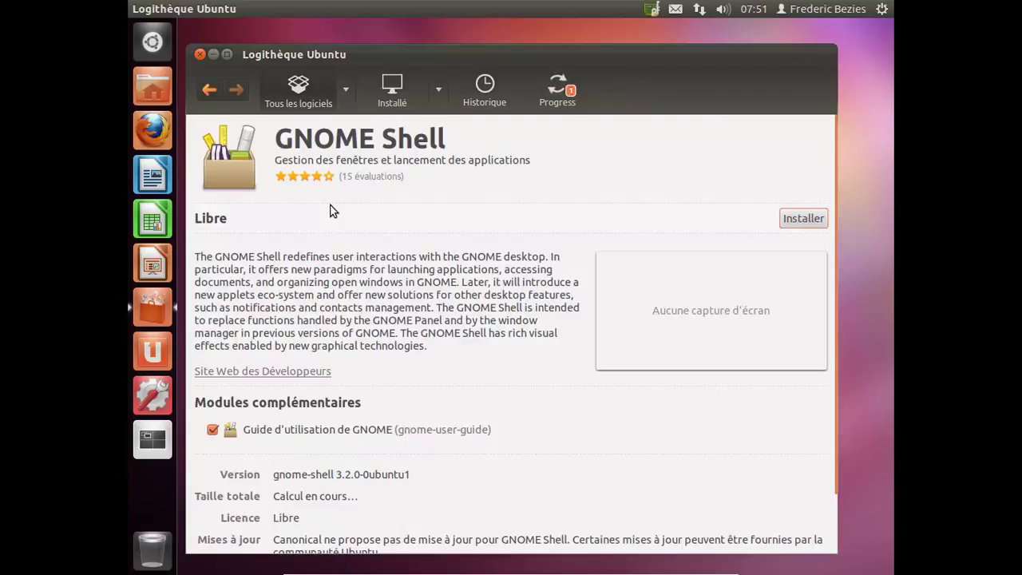
Check the progress of the Greffon Adobe Flash installation and return to the GNOME Shell page
{"action": "left_click", "coordinate": [562, 97]}
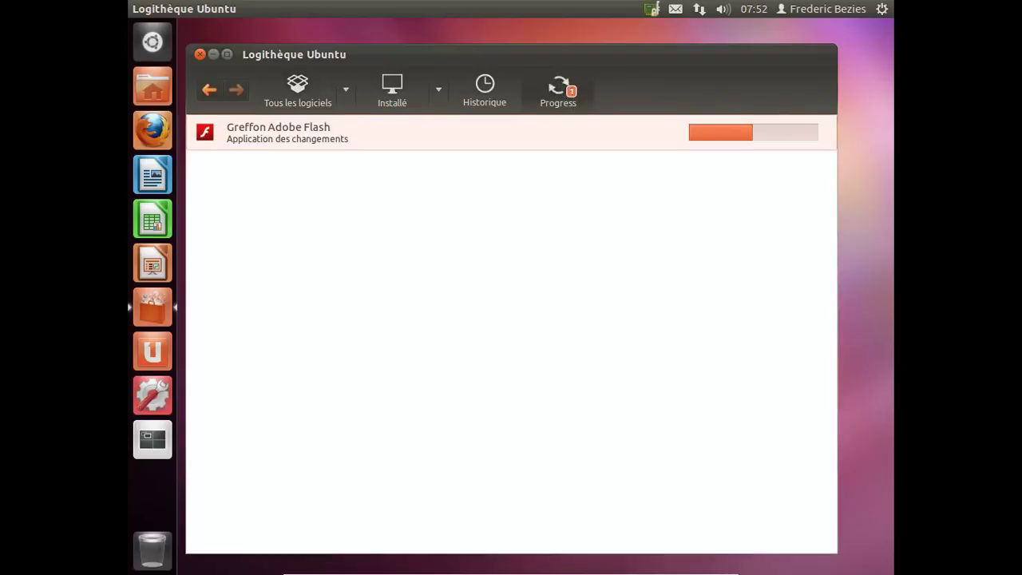
{"action": "left_click", "coordinate": [211, 90]}
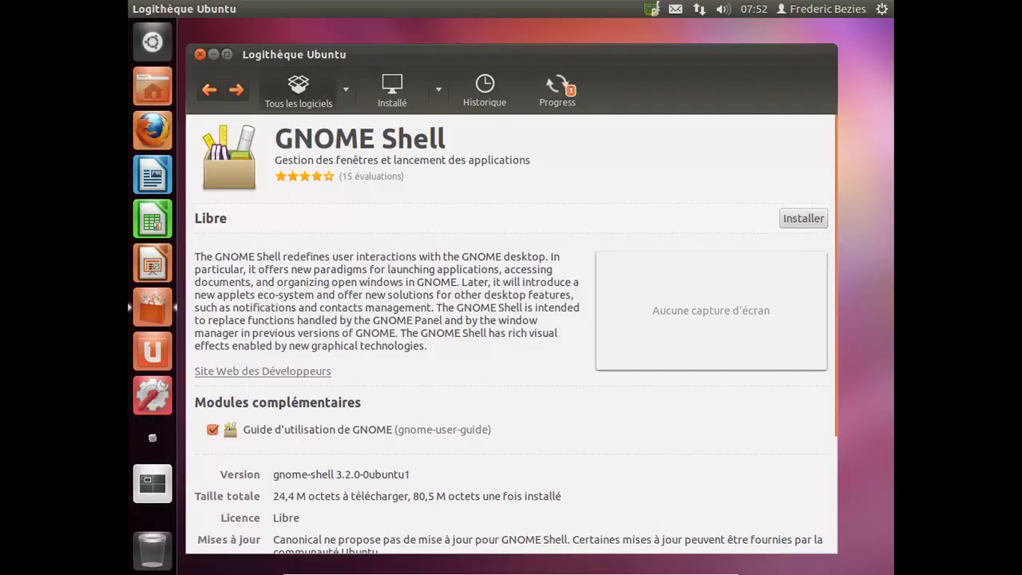
Display the English-language reviews of GNOME Shell and read through its details and user ratings
{"action": "scroll", "coordinate": [511, 334], "scroll_direction": "down", "scroll_amount": 4}
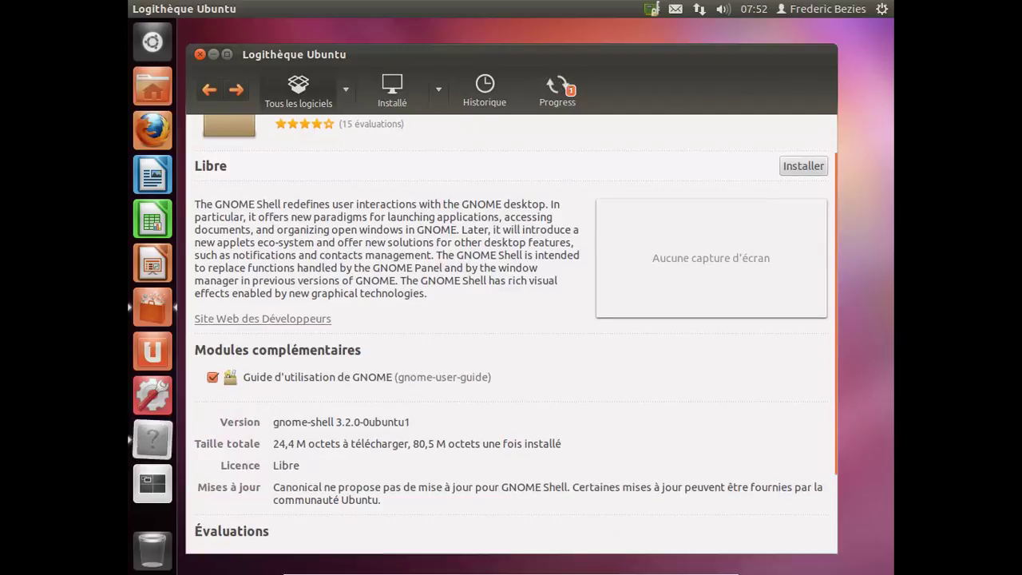
{"action": "scroll", "coordinate": [621, 308], "scroll_direction": "down", "scroll_amount": 1}
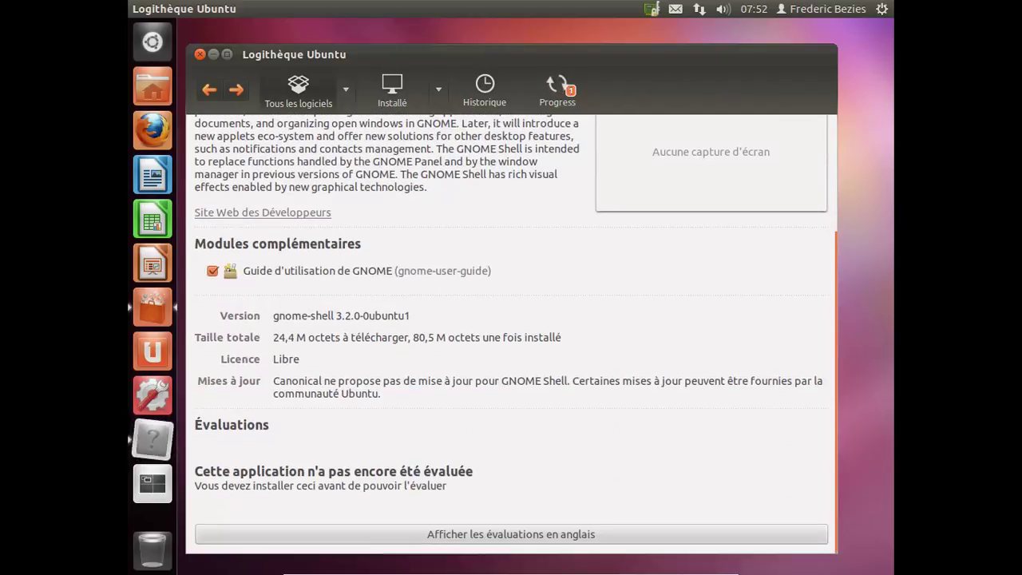
{"action": "left_click", "coordinate": [588, 531]}
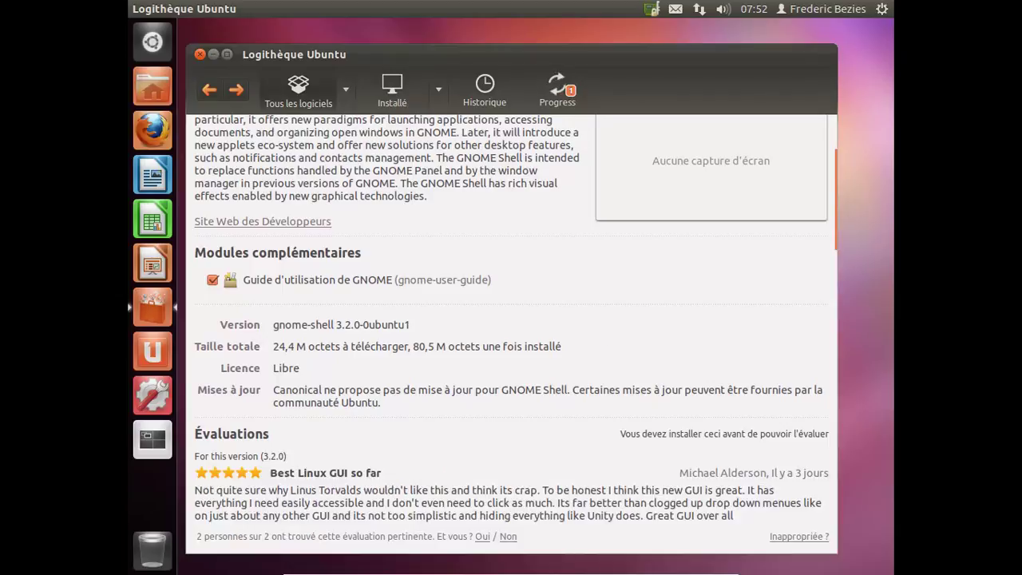
{"action": "scroll", "coordinate": [511, 336], "scroll_direction": "down", "scroll_amount": 3}
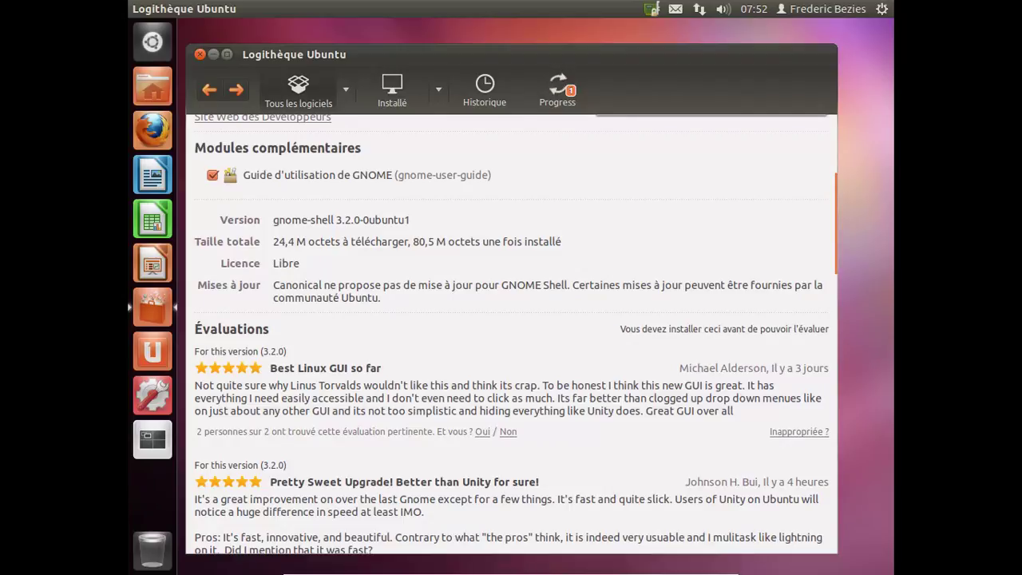
{"action": "scroll", "coordinate": [511, 335], "scroll_direction": "down", "scroll_amount": 2}
{"action": "scroll", "coordinate": [515, 334], "scroll_direction": "down", "scroll_amount": 4}
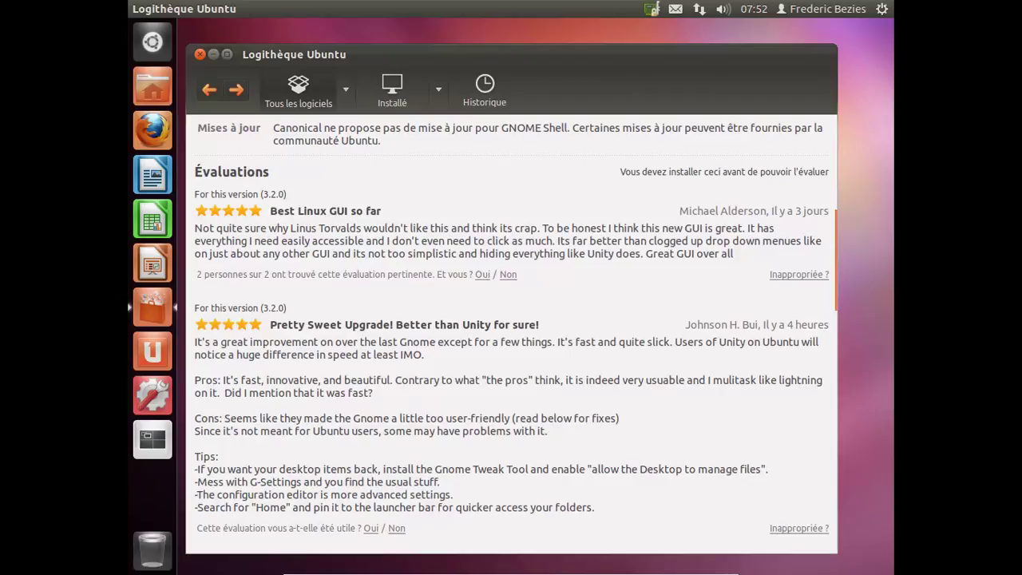
{"action": "scroll", "coordinate": [511, 336], "scroll_direction": "down", "scroll_amount": 4}
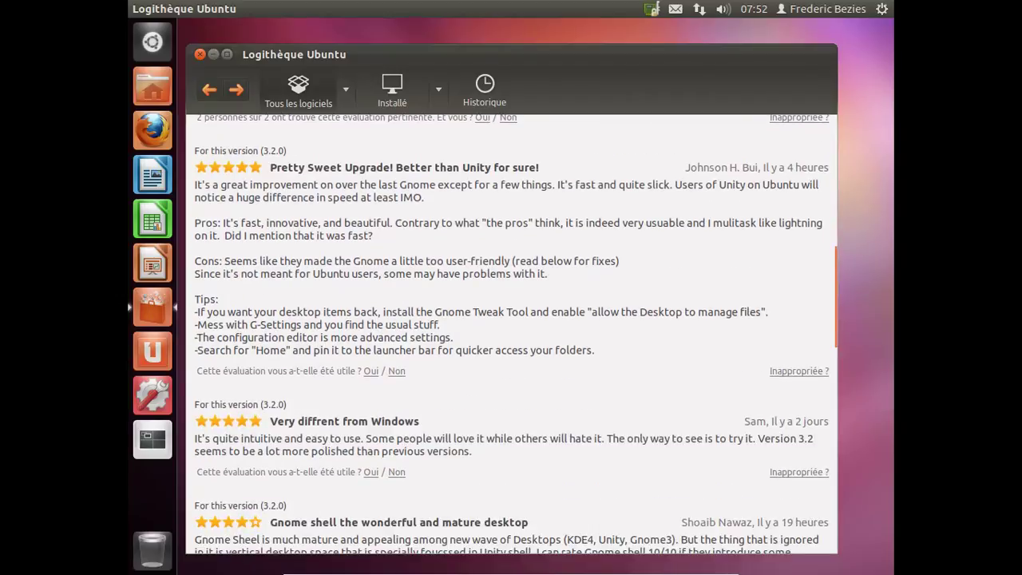
{"action": "scroll", "coordinate": [511, 335], "scroll_direction": "down", "scroll_amount": 3}
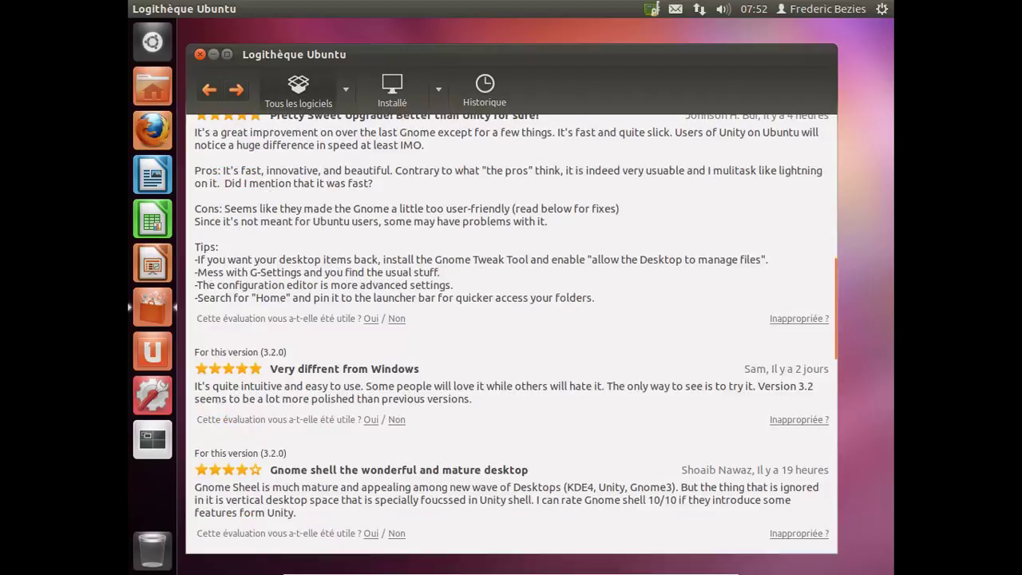
Read through the remaining GNOME Shell user reviews and close the software centre
{"action": "scroll", "coordinate": [511, 336], "scroll_direction": "down", "scroll_amount": 7}
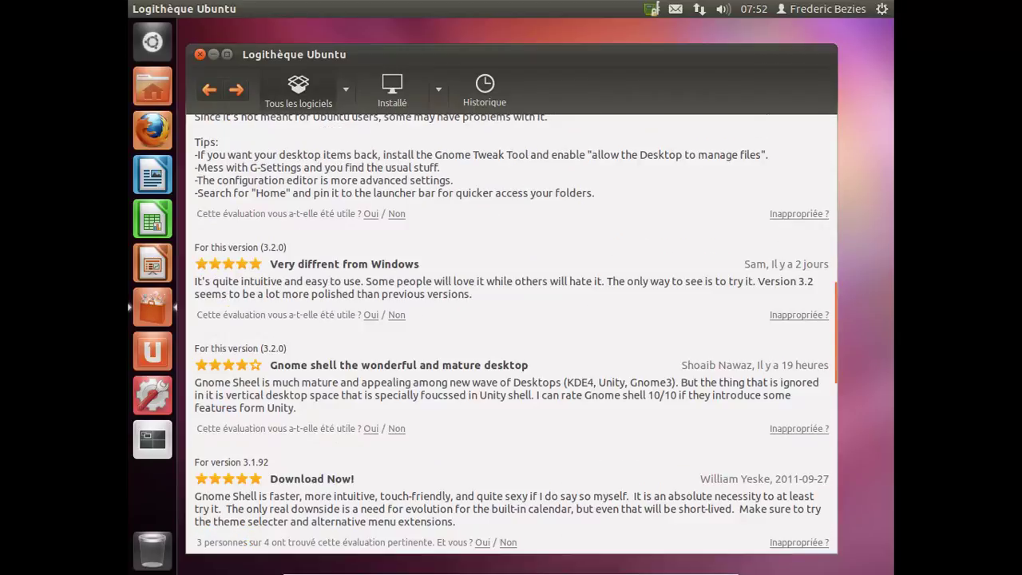
{"action": "scroll", "coordinate": [511, 335], "scroll_direction": "down", "scroll_amount": 4}
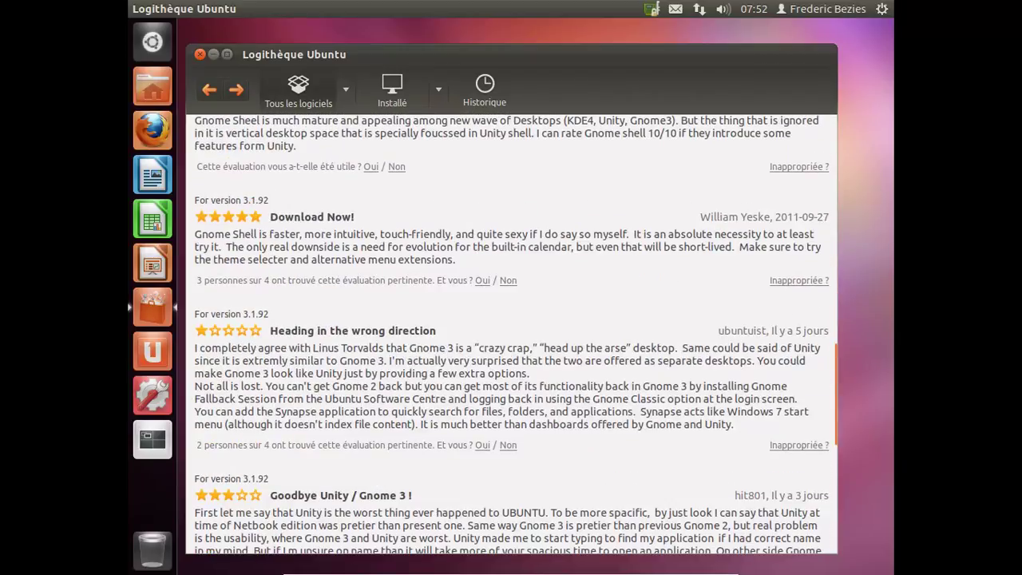
{"action": "scroll", "coordinate": [511, 336], "scroll_direction": "down", "scroll_amount": 3}
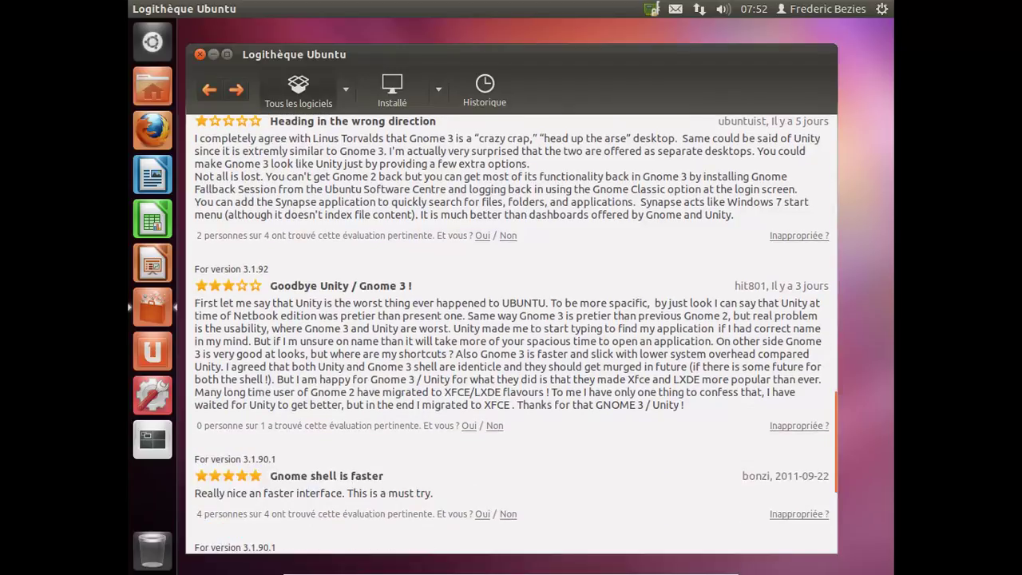
{"action": "scroll", "coordinate": [511, 335], "scroll_direction": "down", "scroll_amount": 3}
{"action": "scroll", "coordinate": [511, 335], "scroll_direction": "down", "scroll_amount": 3}
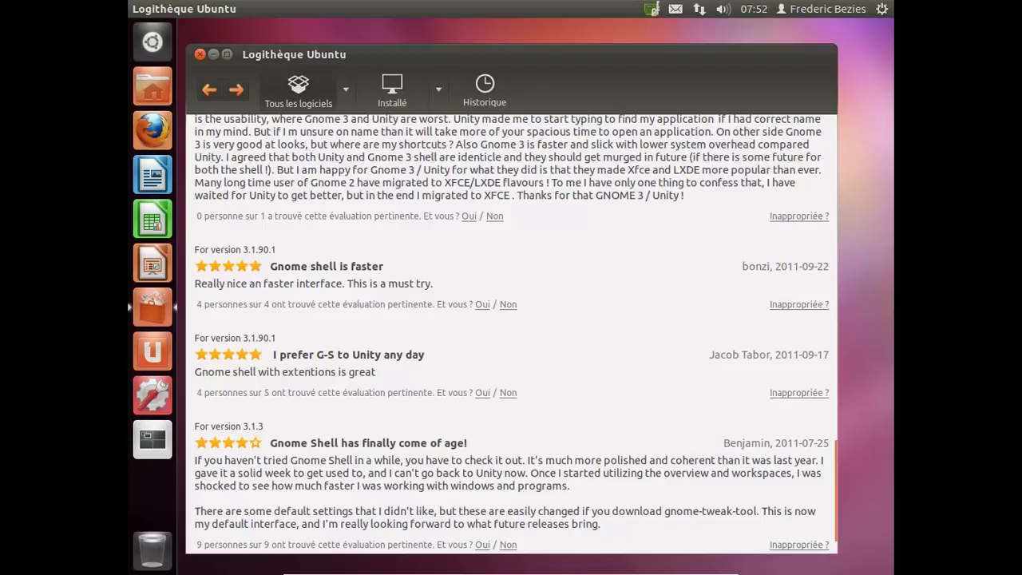
{"action": "left_click", "coordinate": [210, 90]}
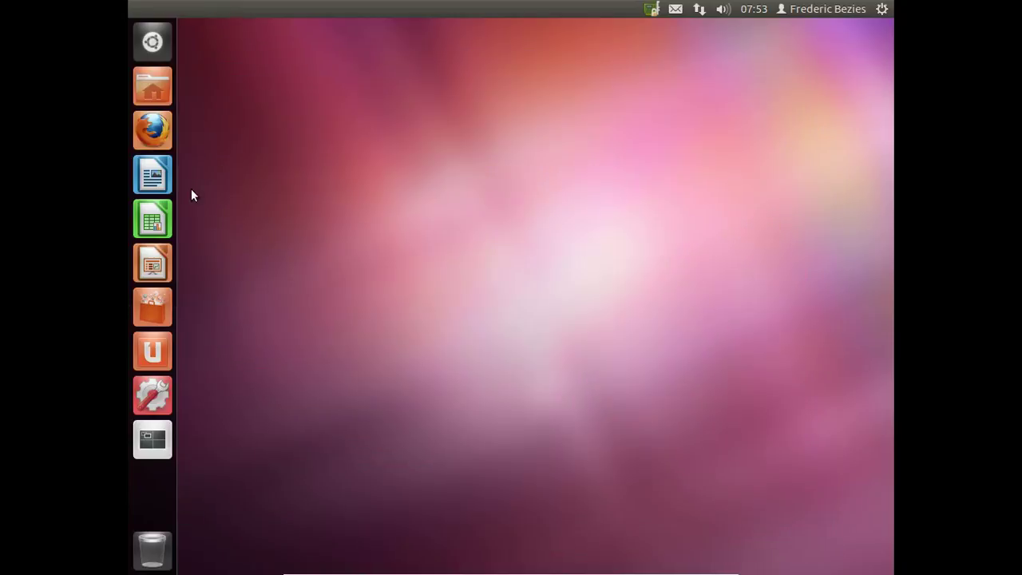
Switch to Firefox and open the about:plugins page
{"action": "left_click", "coordinate": [162, 127]}
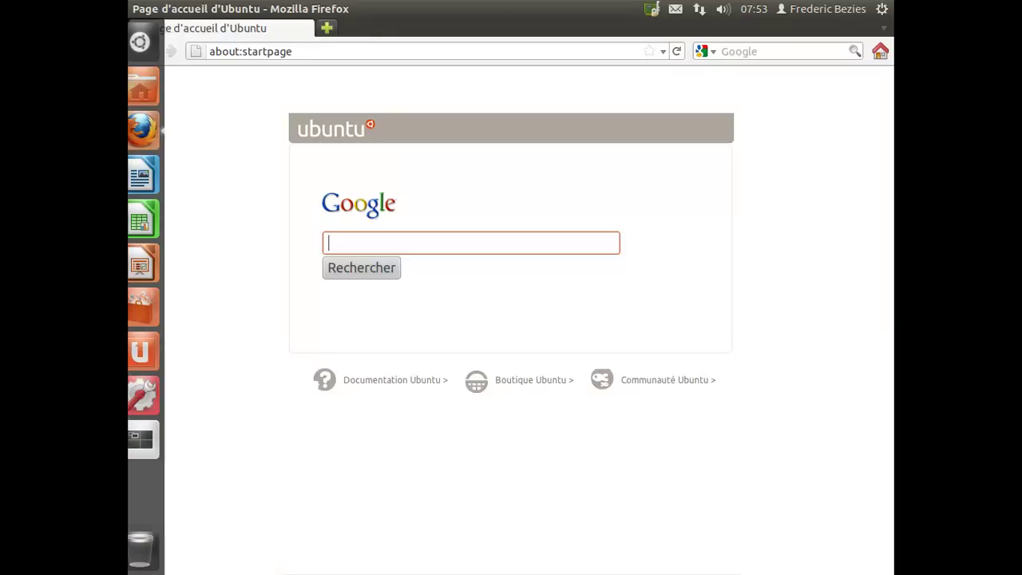
{"action": "left_click", "coordinate": [331, 53]}
{"action": "key", "text": "ctrl+a"}
{"action": "type", "text": "abo"}
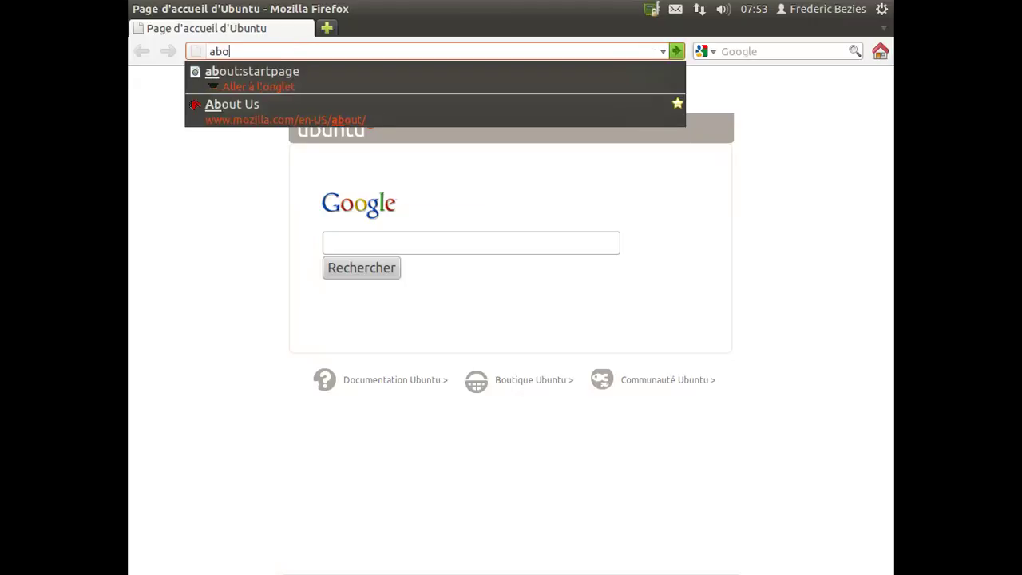
{"action": "type", "text": "ut:plugins"}
{"action": "key", "text": "Return"}
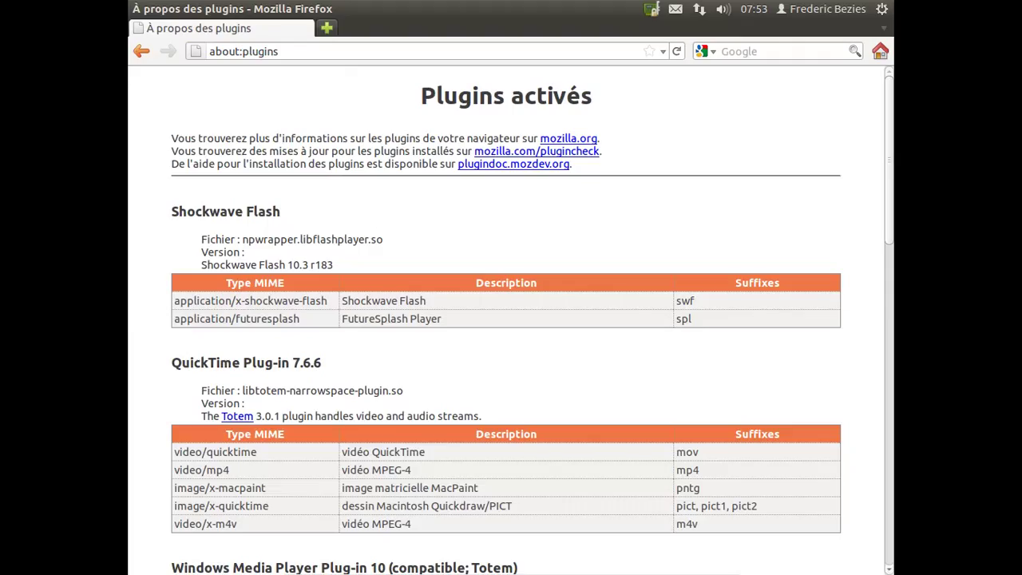
Look through the enabled browser plugins, return to the start page and close Firefox
{"action": "scroll", "coordinate": [604, 308], "scroll_direction": "down", "scroll_amount": 4}
{"action": "scroll", "coordinate": [604, 308], "scroll_direction": "down", "scroll_amount": 5}
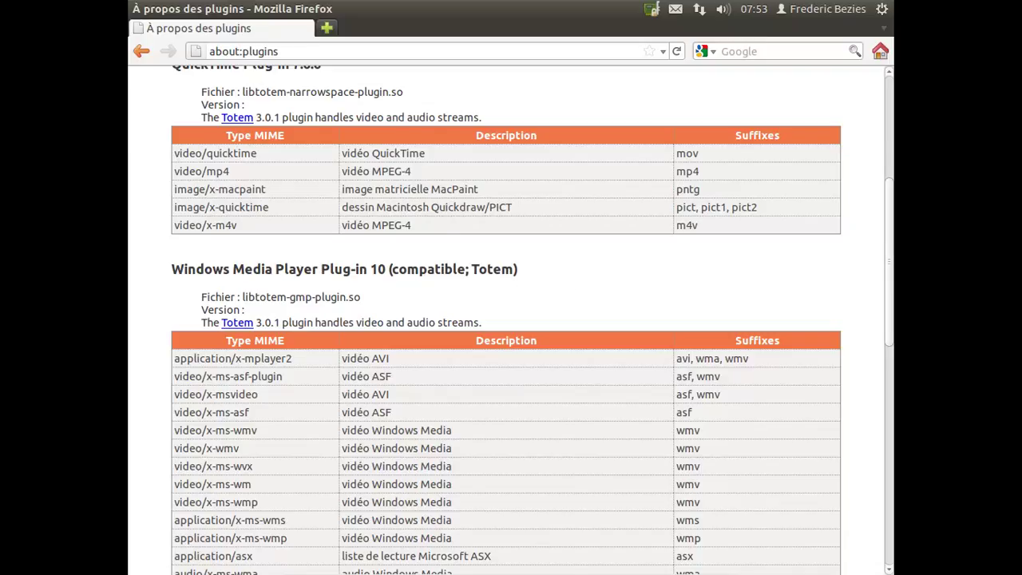
{"action": "left_click", "coordinate": [142, 51]}
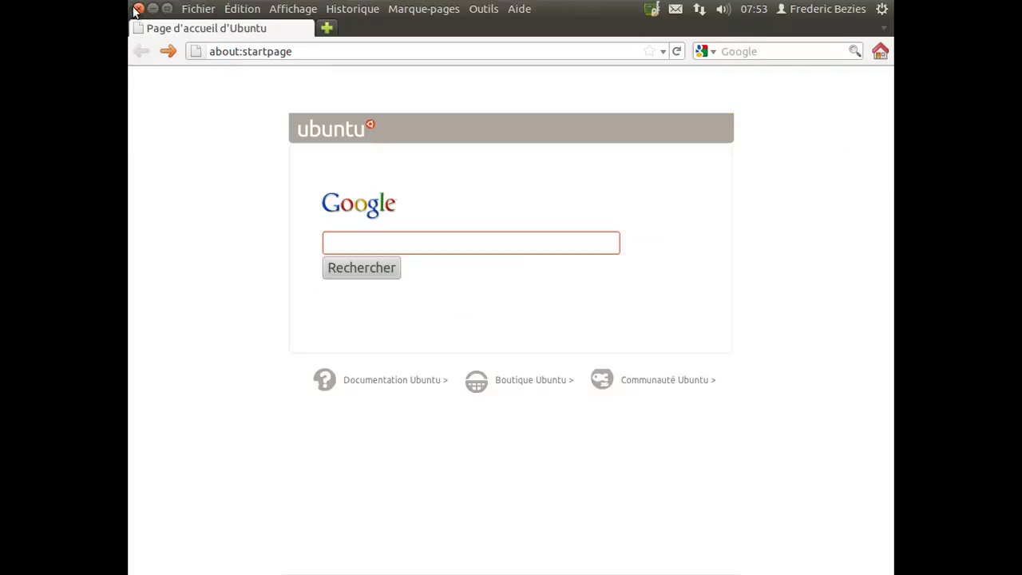
{"action": "left_click", "coordinate": [138, 9]}
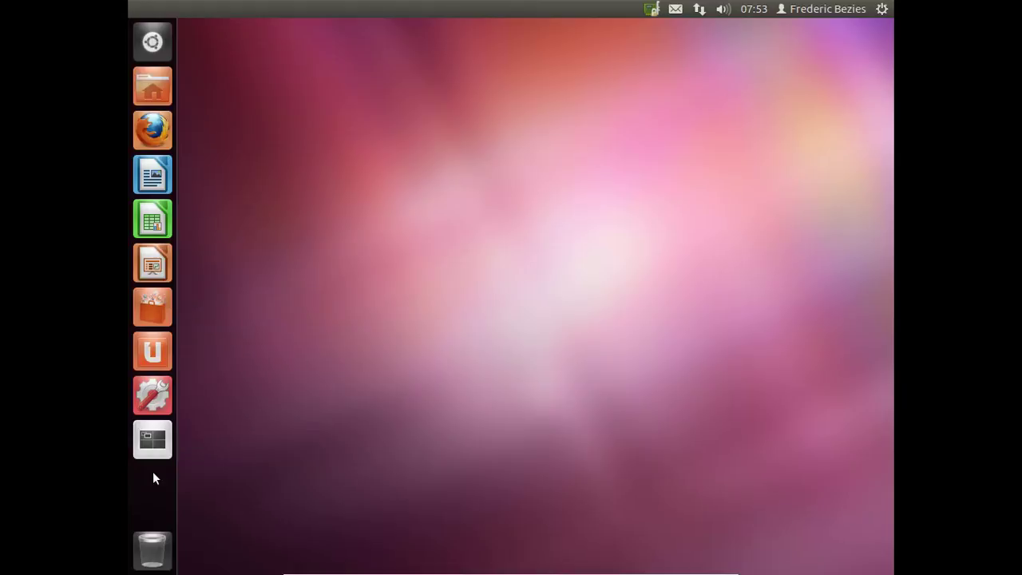
Open the dash, look over its home shortcuts and display the multimedia applications
{"action": "left_click", "coordinate": [140, 49]}
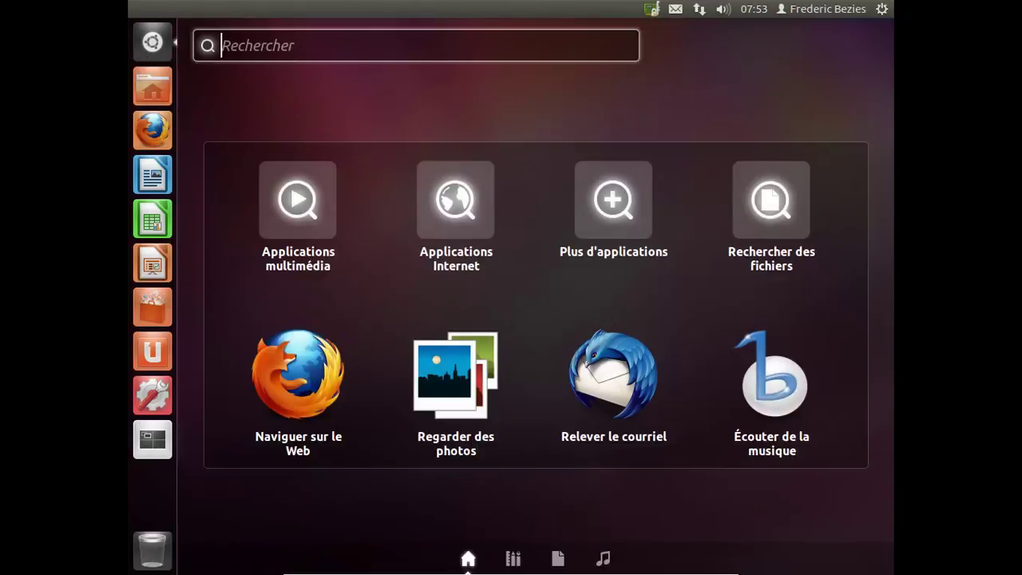
{"action": "key", "text": "Down"}
{"action": "key", "text": "Right"}
{"action": "key", "text": "Right"}
{"action": "key", "text": "Right"}
{"action": "key", "text": "Down"}
{"action": "key", "text": "Left"}
{"action": "key", "text": "Left"}
{"action": "left_click", "coordinate": [336, 210]}
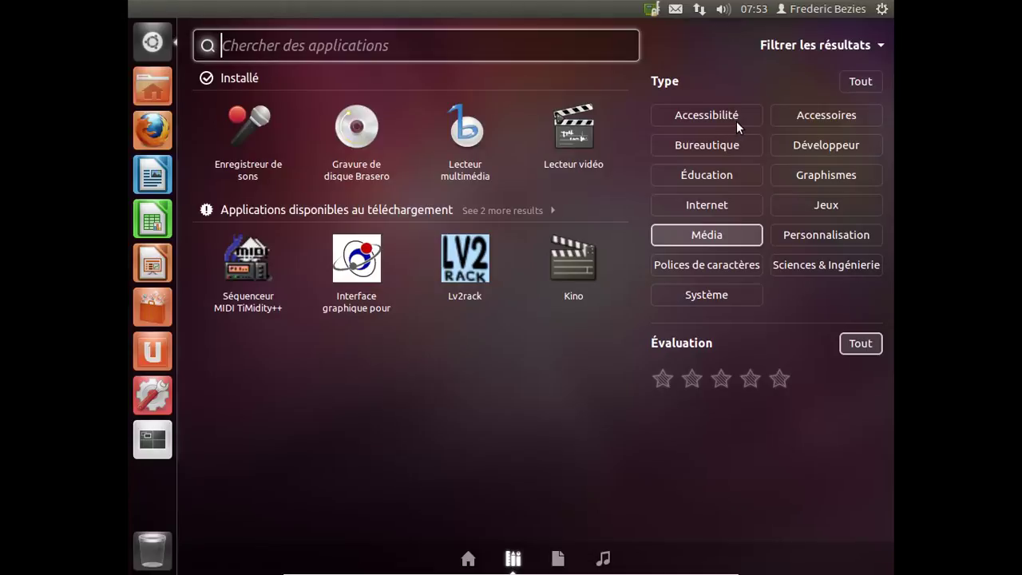
Browse the applications filtered by Accessoires, Bureautique, Graphismes, Internet and Système
{"action": "left_click", "coordinate": [825, 115]}
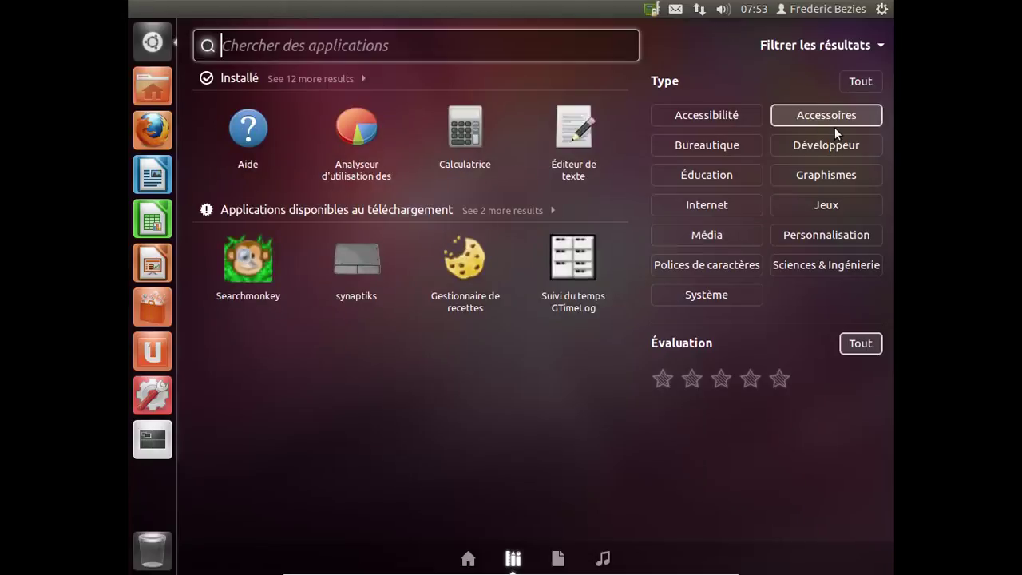
{"action": "left_click", "coordinate": [748, 147]}
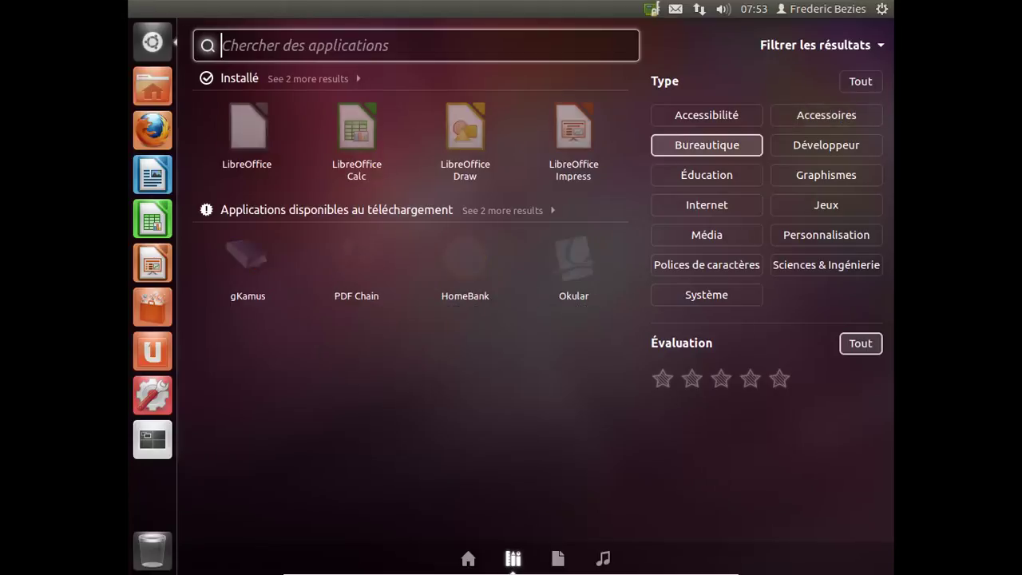
{"action": "left_click", "coordinate": [826, 175]}
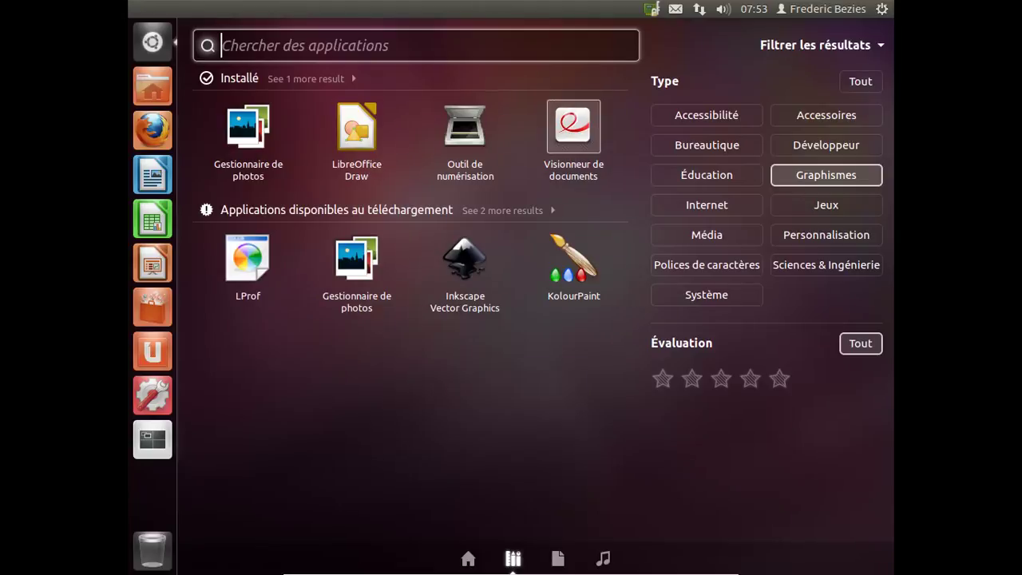
{"action": "left_click", "coordinate": [706, 205]}
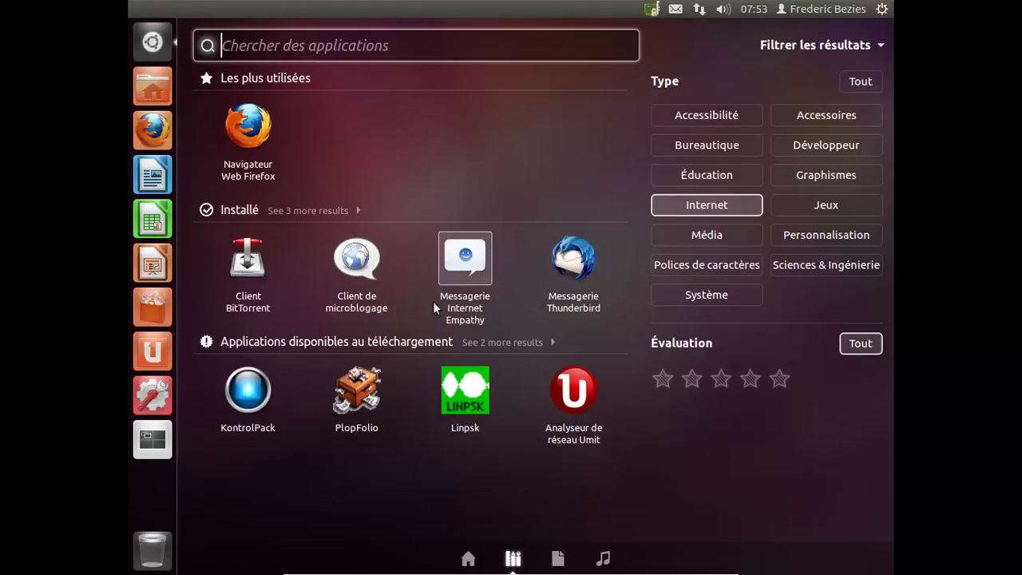
{"action": "left_click", "coordinate": [726, 294]}
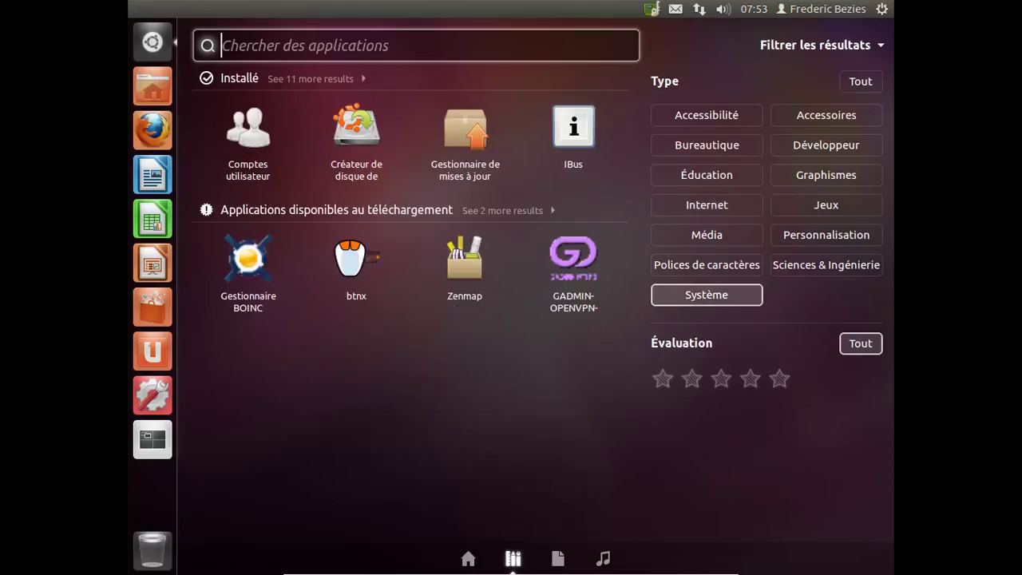
Launch Terminal from the full list of installed Accessoires applications, keep it in the launcher and close its window
{"action": "left_click", "coordinate": [804, 118]}
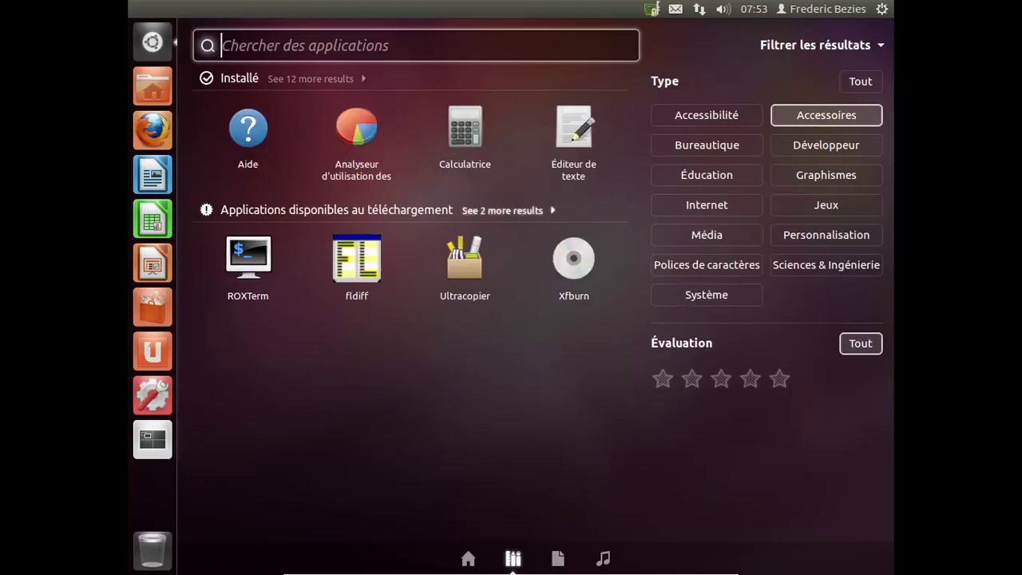
{"action": "left_click", "coordinate": [336, 79]}
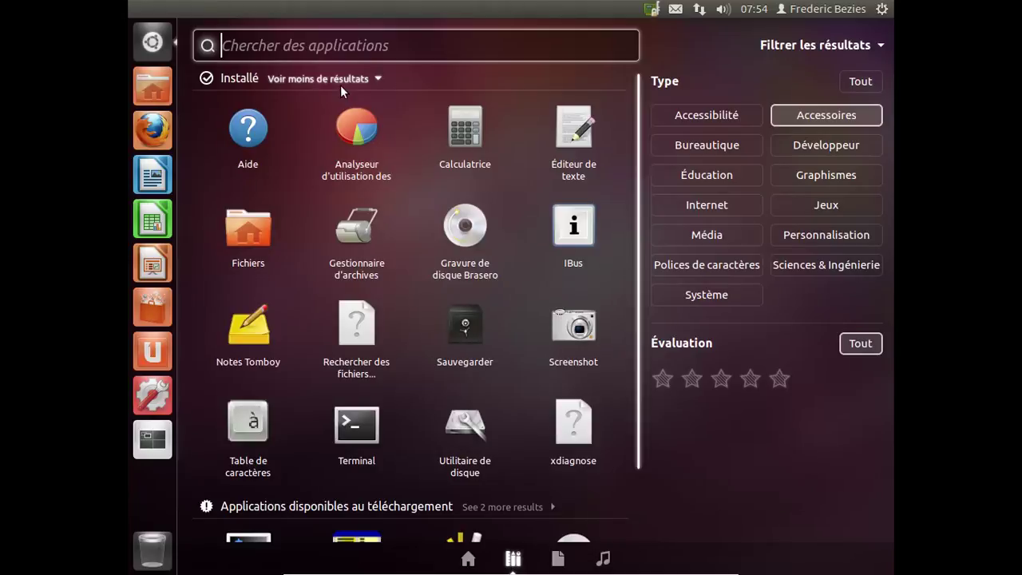
{"action": "left_click", "coordinate": [372, 419]}
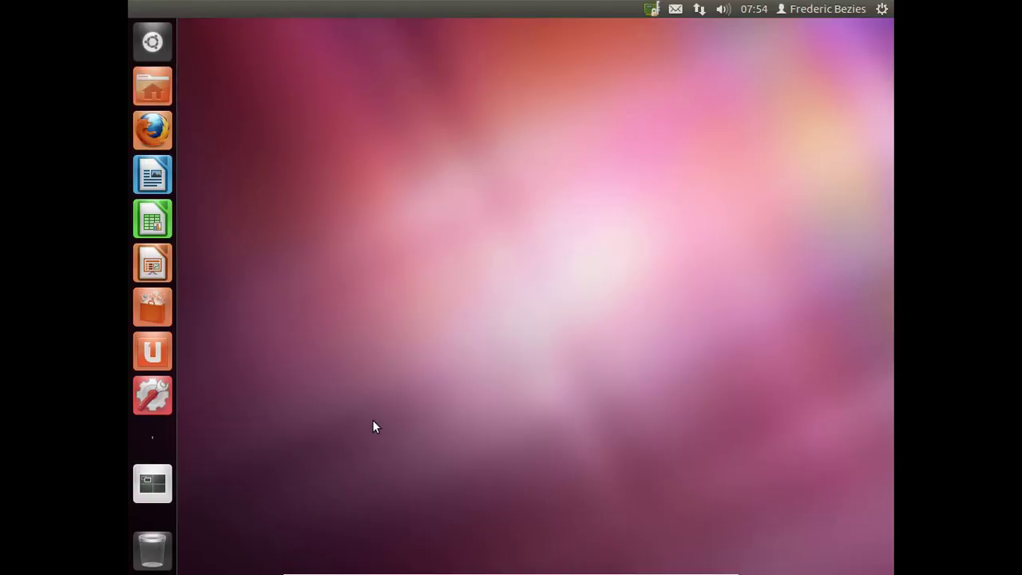
{"action": "right_click", "coordinate": [151, 439]}
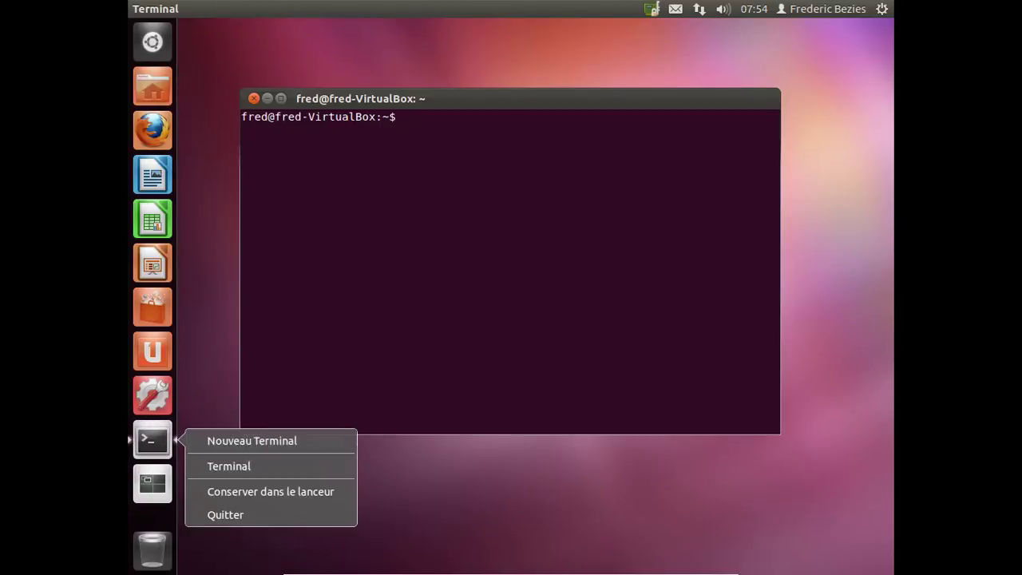
{"action": "left_click", "coordinate": [270, 491]}
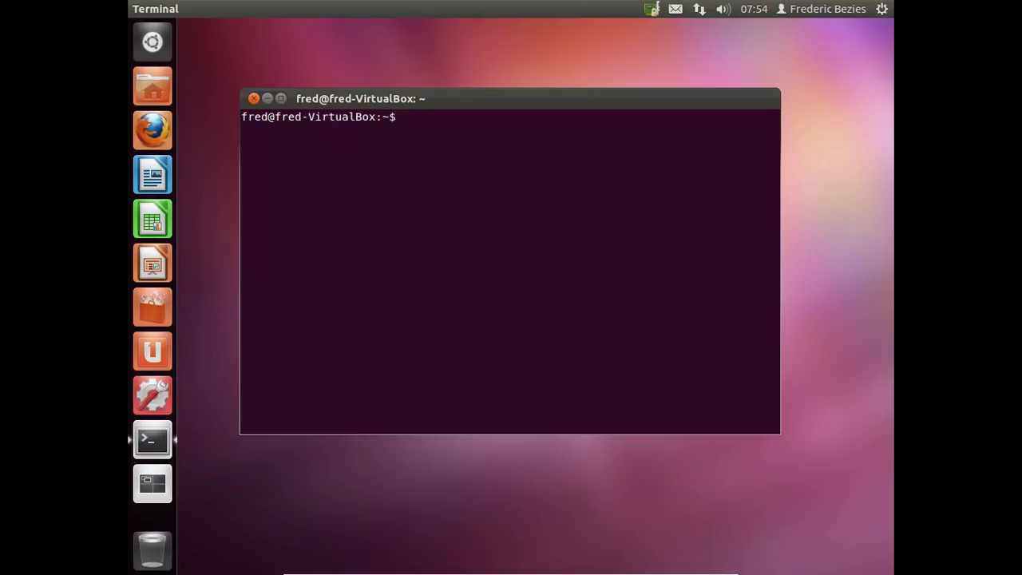
{"action": "left_click", "coordinate": [267, 98]}
Try to launch Éditeur de texte from the Accessoires applications and dismiss the crash report
{"action": "left_click", "coordinate": [152, 41]}
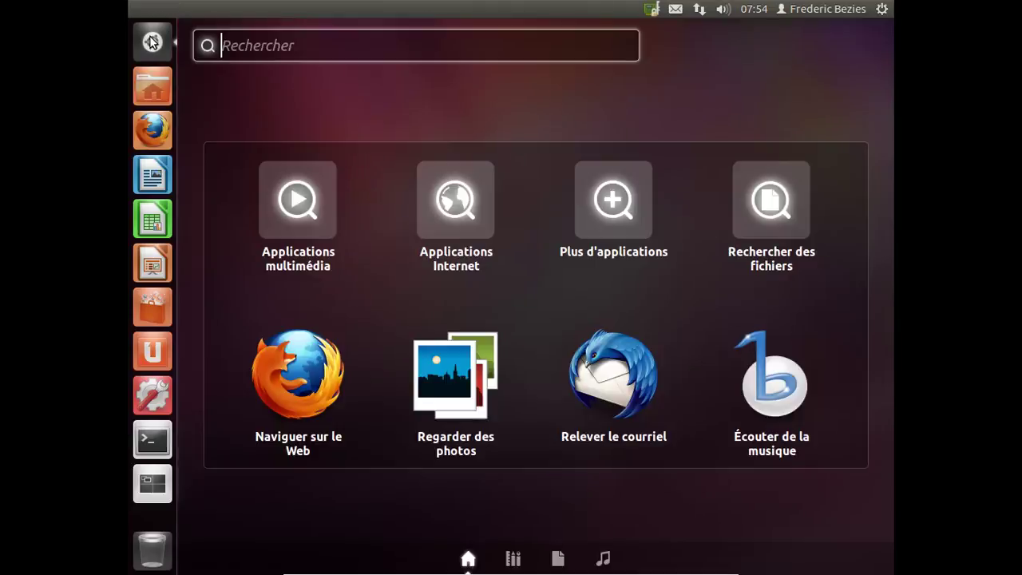
{"action": "left_click", "coordinate": [613, 200]}
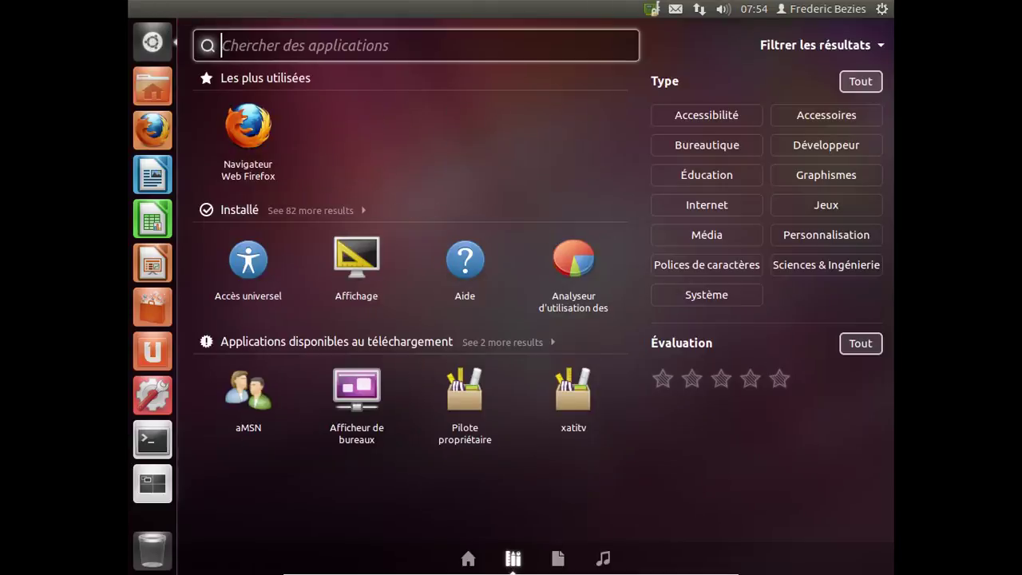
{"action": "left_click", "coordinate": [855, 112]}
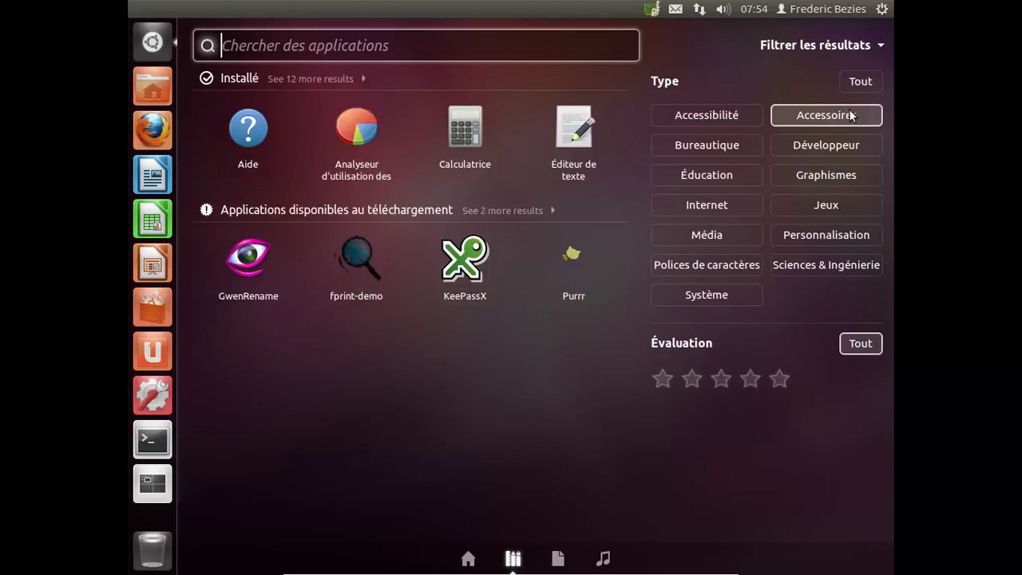
{"action": "left_click", "coordinate": [572, 174]}
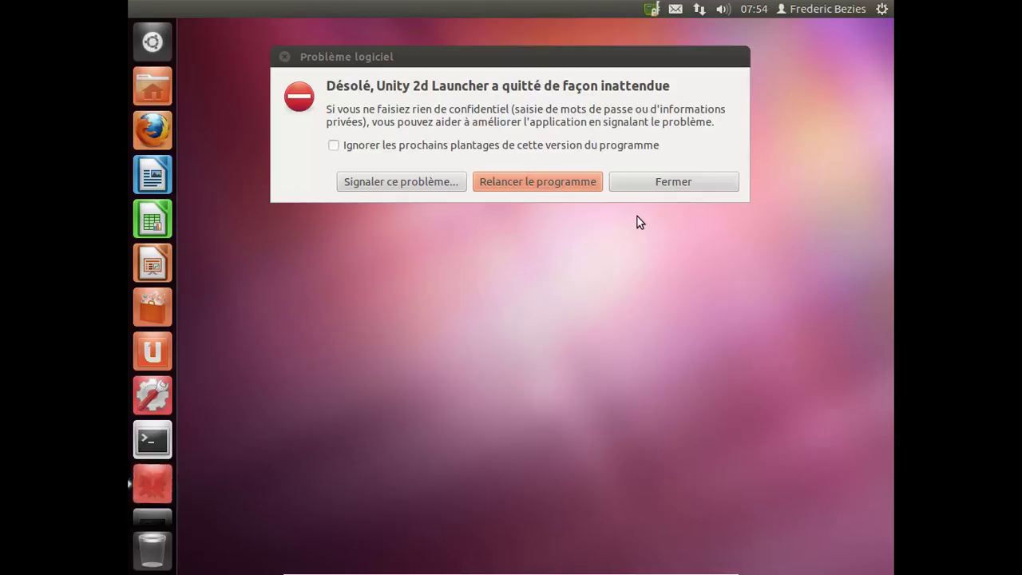
{"action": "left_click", "coordinate": [647, 186]}
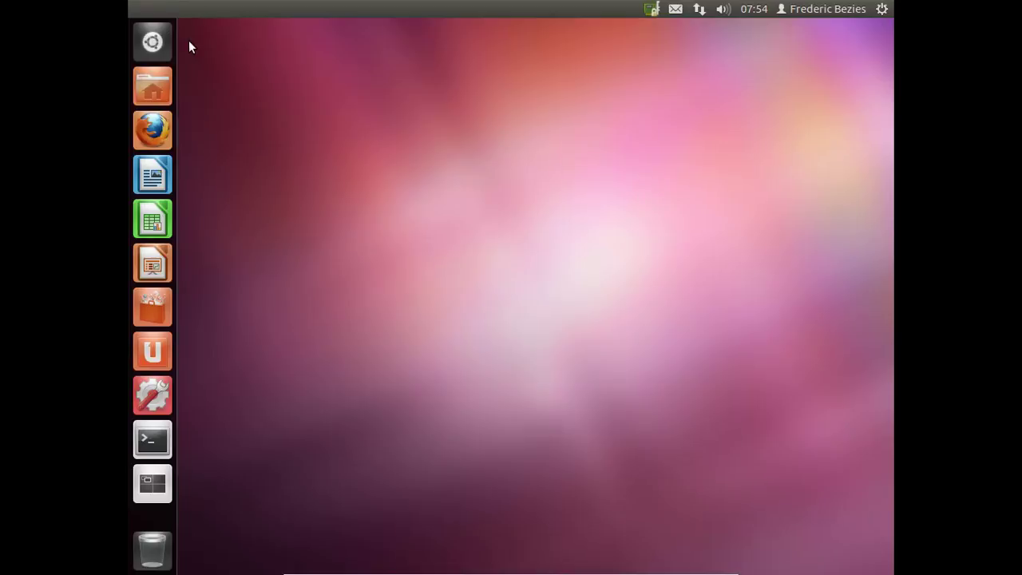
Launch Éditeur de texte from the Accessoires applications and keep it in the launcher
{"action": "left_click", "coordinate": [152, 42]}
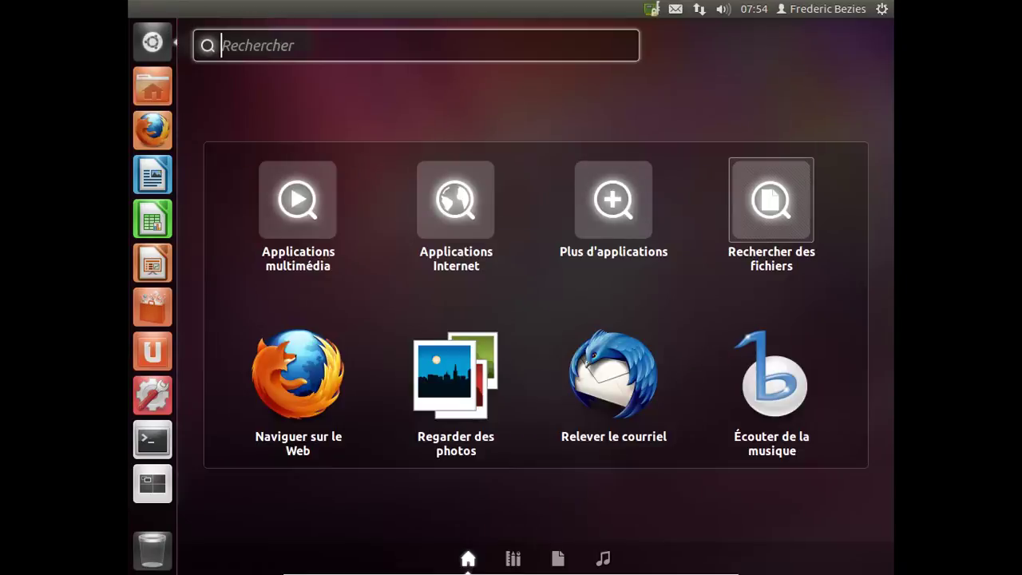
{"action": "left_click", "coordinate": [631, 199]}
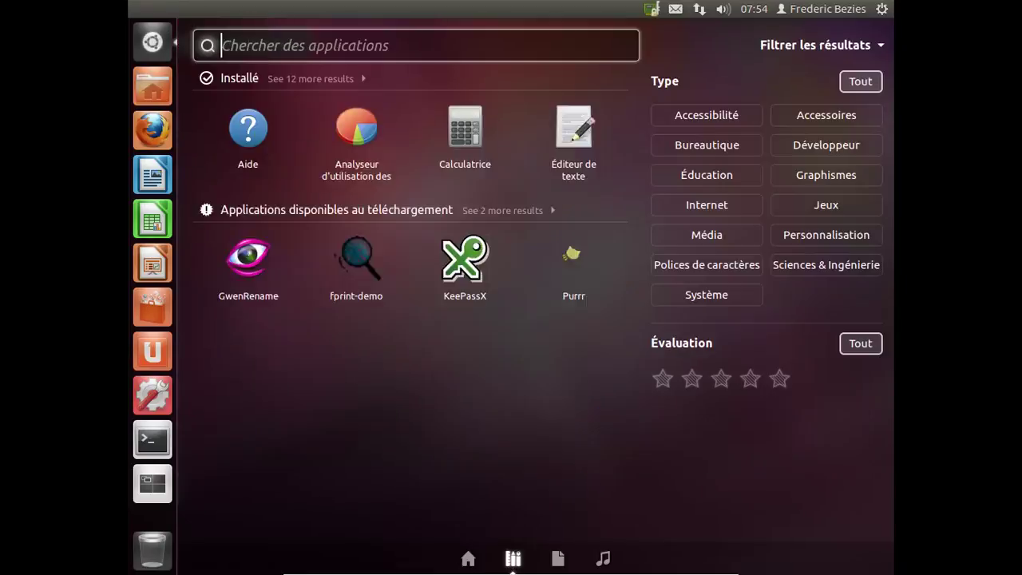
{"action": "left_click", "coordinate": [855, 115]}
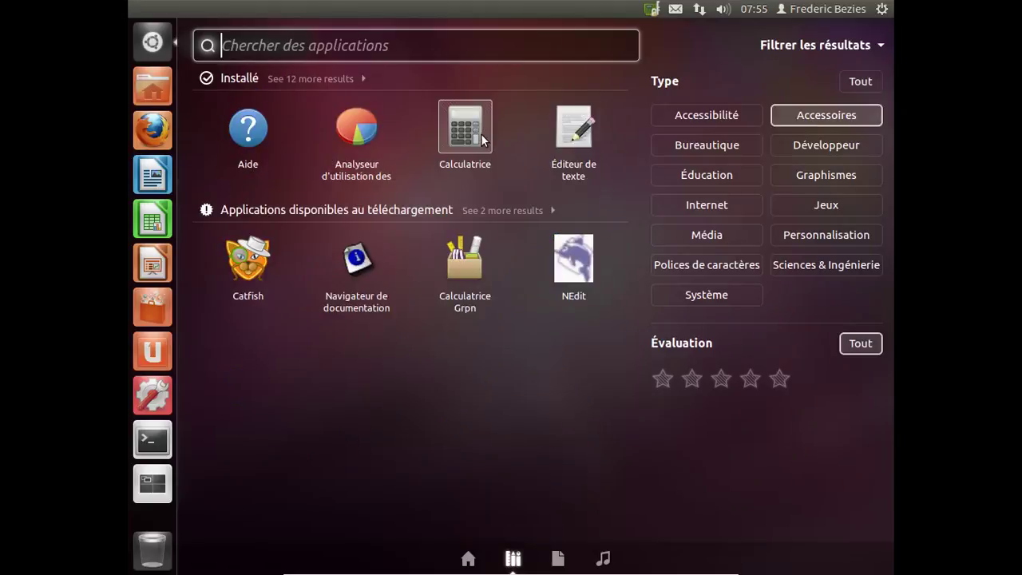
{"action": "left_click", "coordinate": [558, 142]}
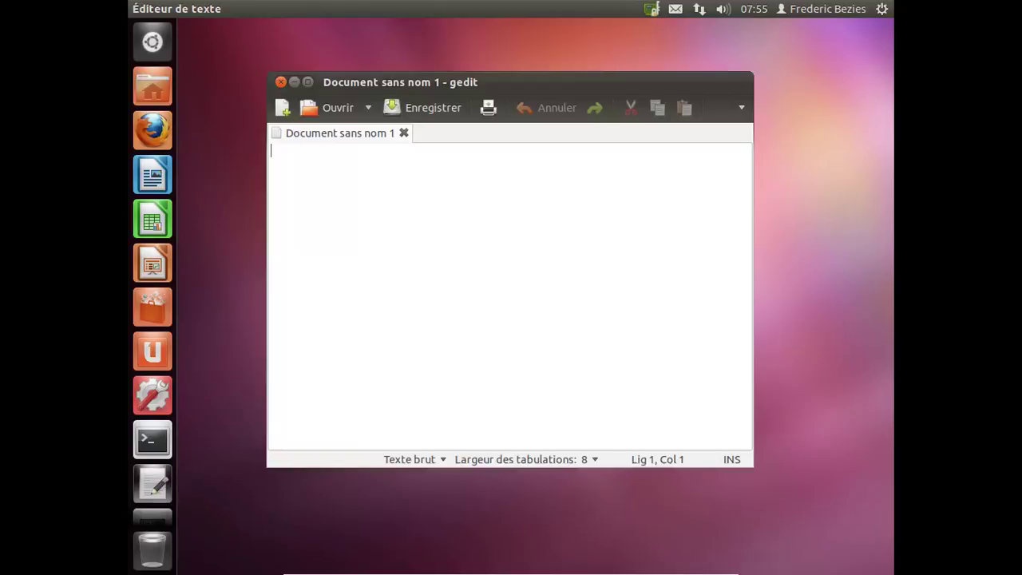
{"action": "right_click", "coordinate": [140, 480]}
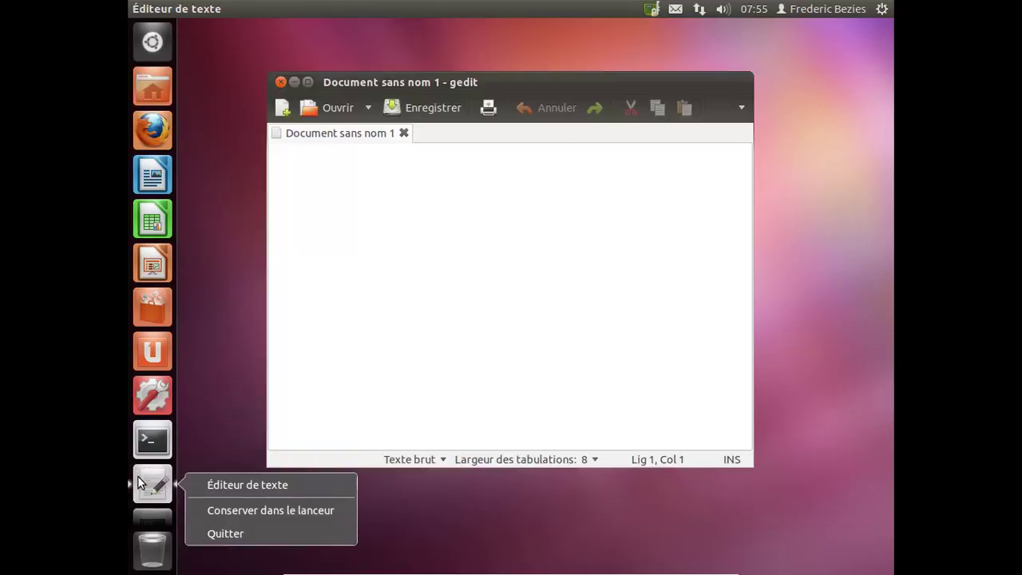
{"action": "left_click", "coordinate": [272, 510]}
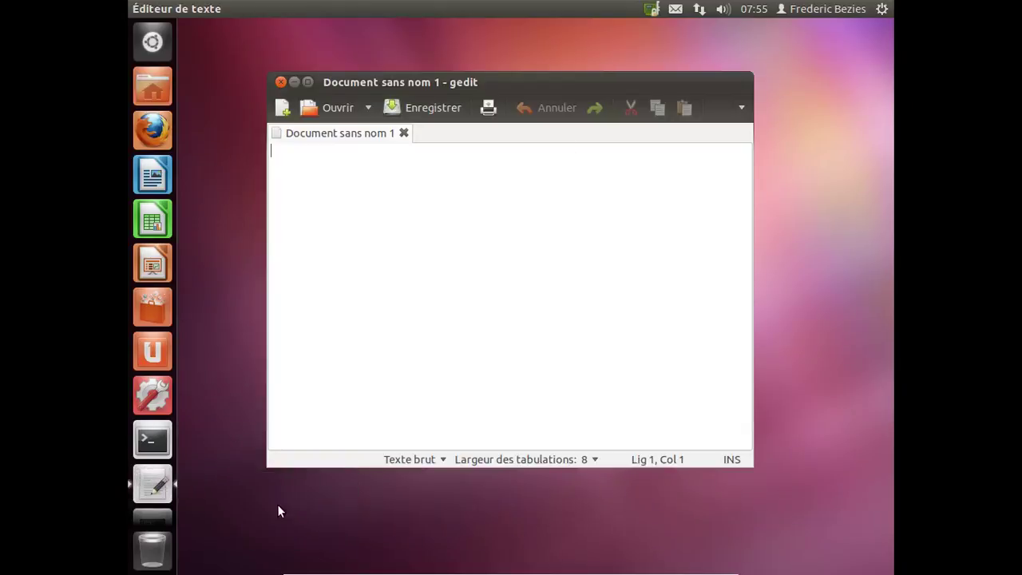
Write the opening line "C'est quand même assez long pour ajouter ce bon vieuw Gedit, non ? ;)" in the blank document
{"action": "type", "text": "C'est quand même assez long pour ajouter ce bon vie"}
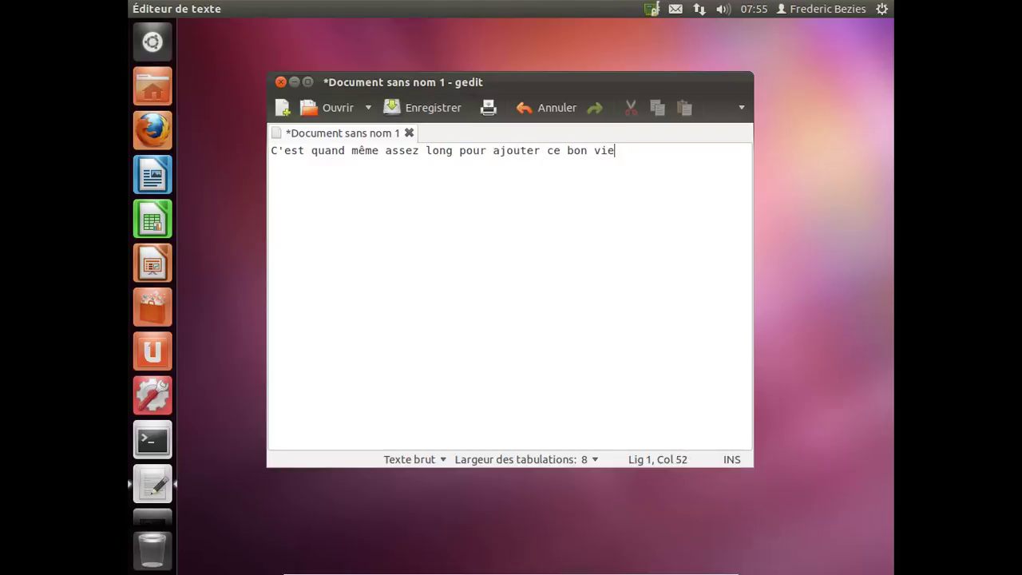
{"action": "type", "text": "uw Gedit, non ? ;)"}
{"action": "key", "text": "Return"}
{"action": "key", "text": "Return"}
Write a second paragraph reading "Que je récapitule. Un clic sur le logo. Ensuite, un clic sur le bouton "Plus d'applications""
{"action": "type", "text": "Que je récapui"}
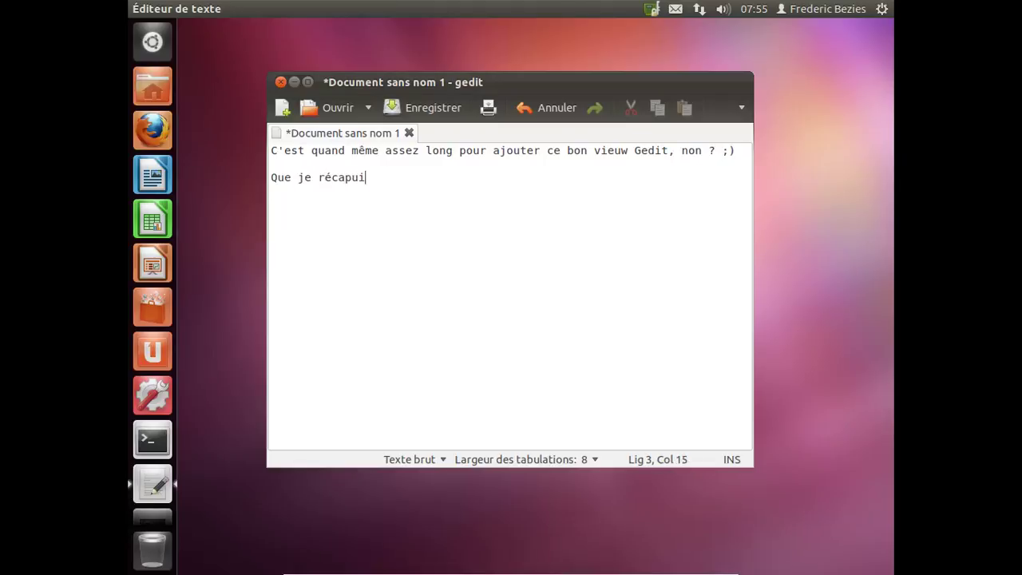
{"action": "type", "text": "itule."}
{"action": "type", "text": " Un cliqu"}
{"action": "key", "text": "BackSpace"}
{"action": "key", "text": "BackSpace"}
{"action": "type", "text": "c sur le logo."}
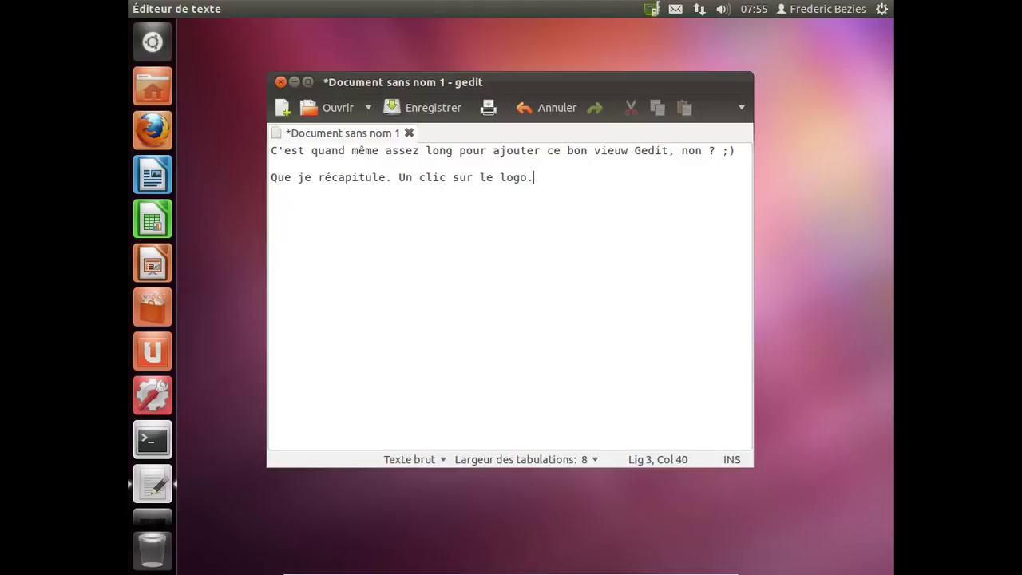
{"action": "type", "text": " Ensuite, un clic sur le bouton \"Pl"}
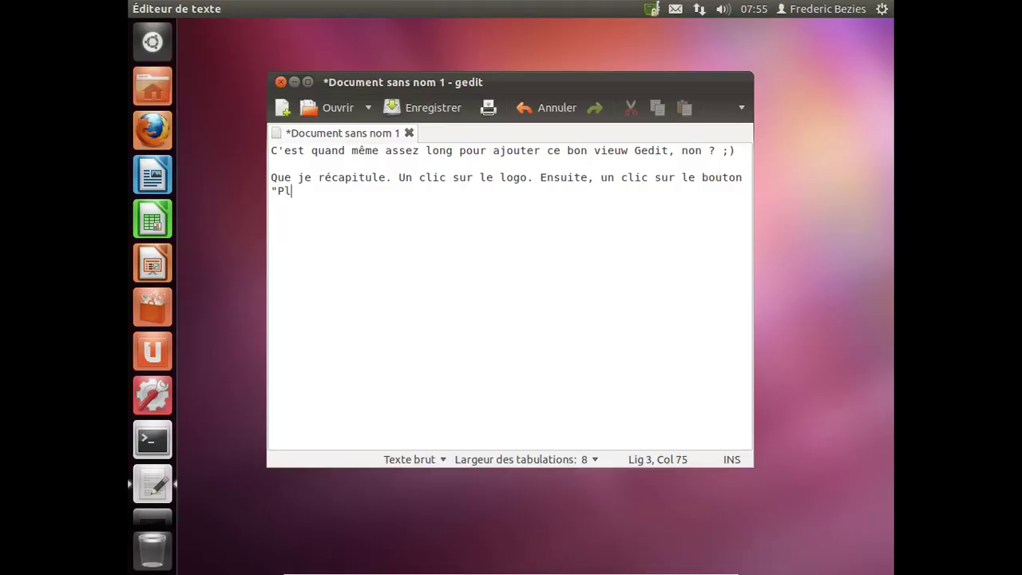
{"action": "type", "text": "us d'applications"}
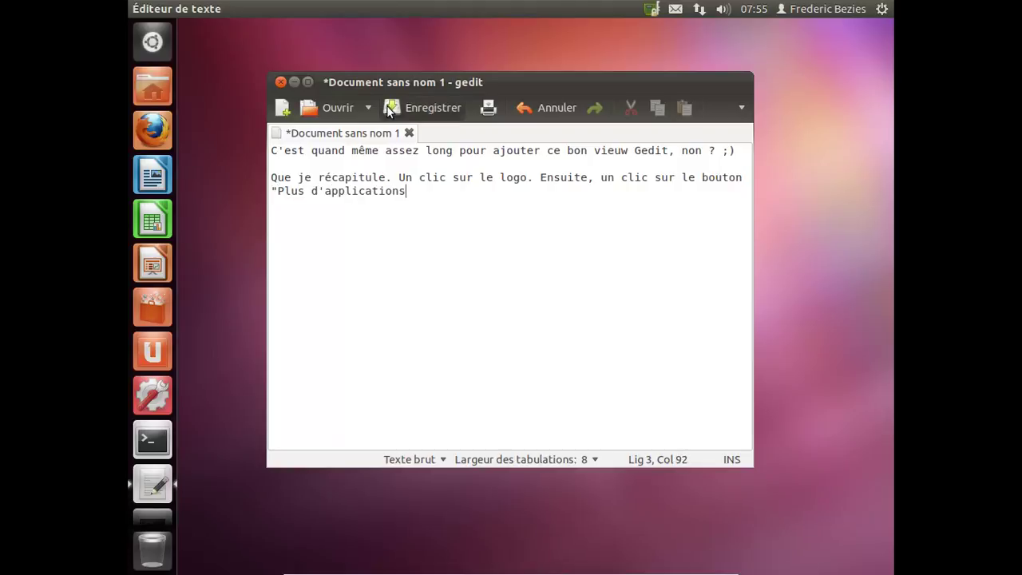
{"action": "type", "text": "\""}
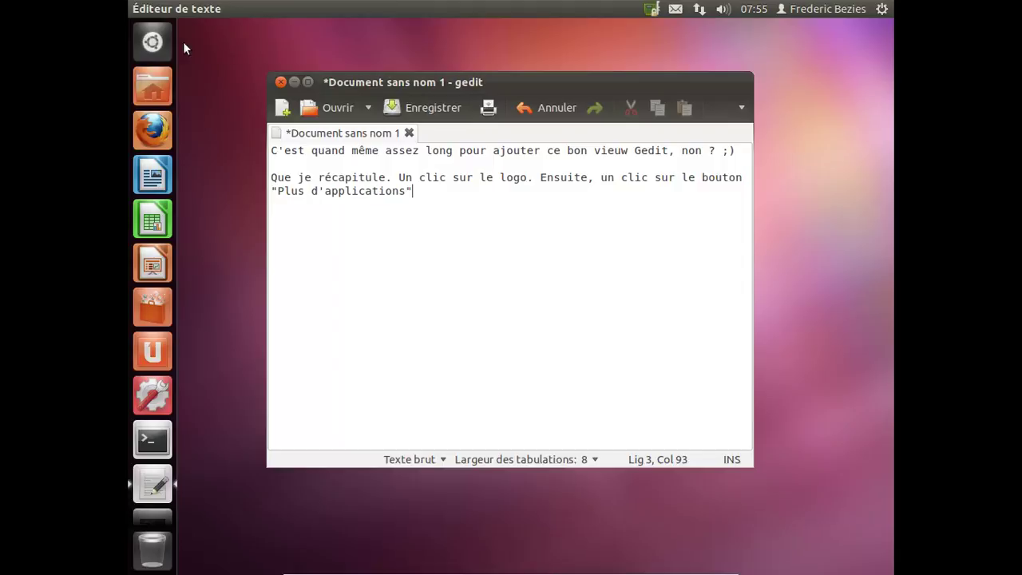
Retrace the route to Éditeur de texte through the Accessoires applications and return to the open document
{"action": "left_click", "coordinate": [142, 42]}
{"action": "left_click", "coordinate": [613, 200]}
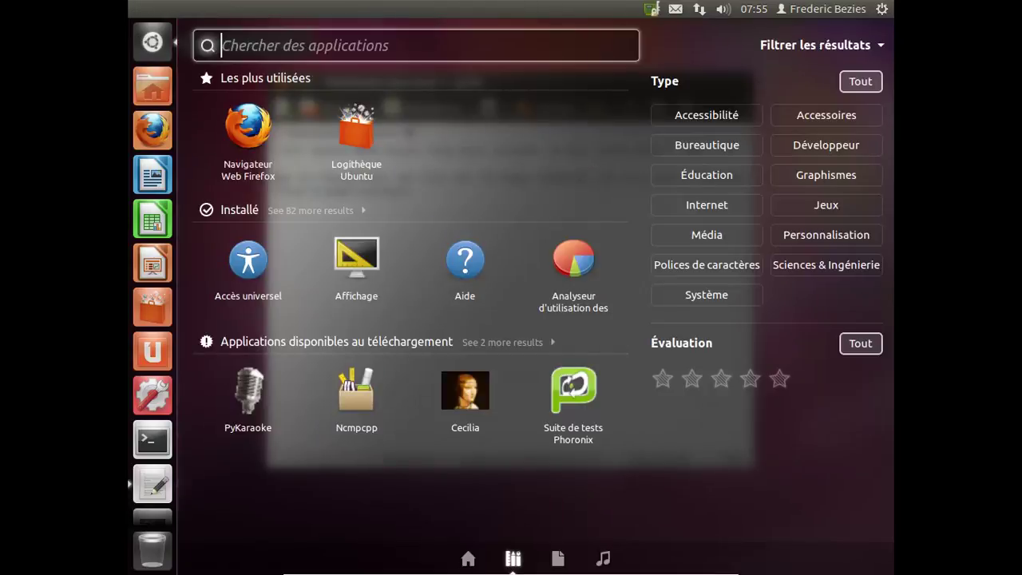
{"action": "left_click", "coordinate": [827, 113]}
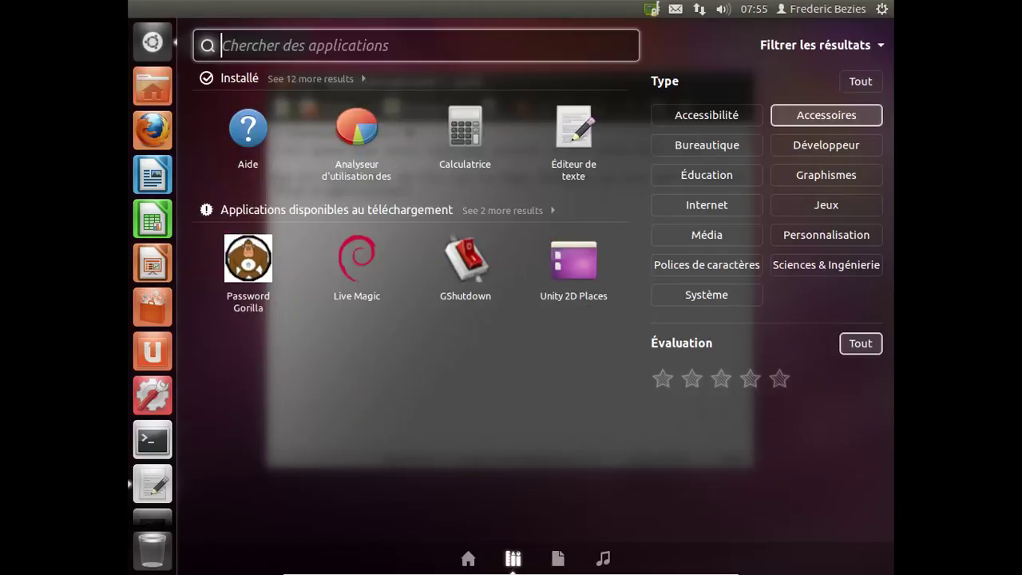
{"action": "left_click", "coordinate": [573, 126]}
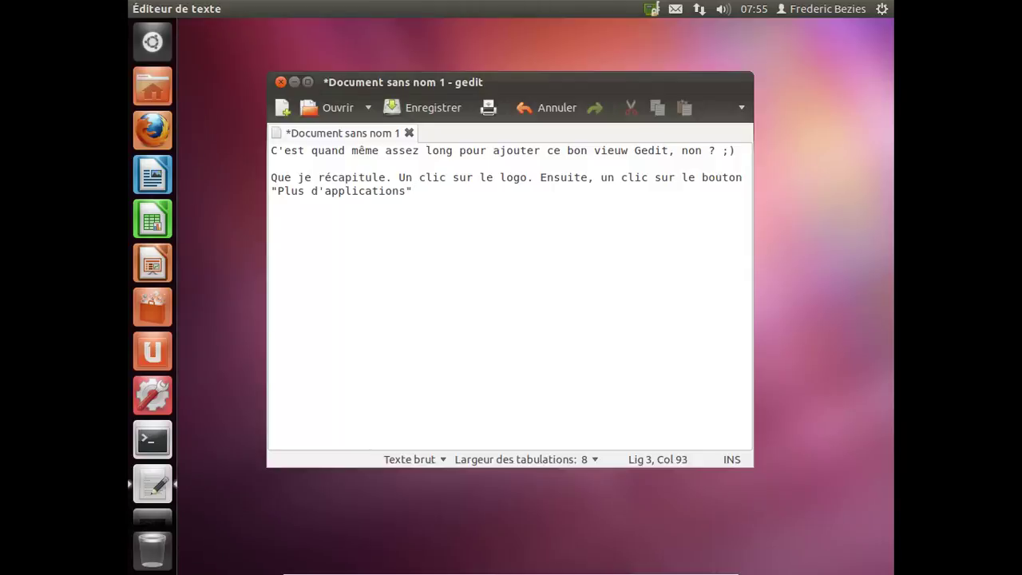
Complete the second paragraph with ", un troisième pour les accessoires. Wow :)"
{"action": "type", "text": ", un c"}
{"action": "type", "text": "roisième pou"}
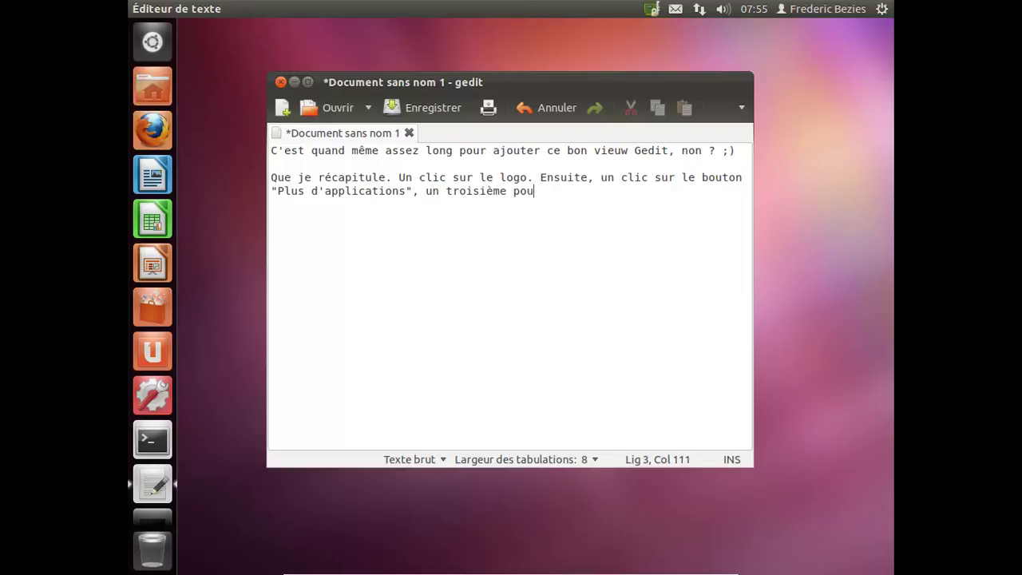
{"action": "type", "text": "r les accessoirs"}
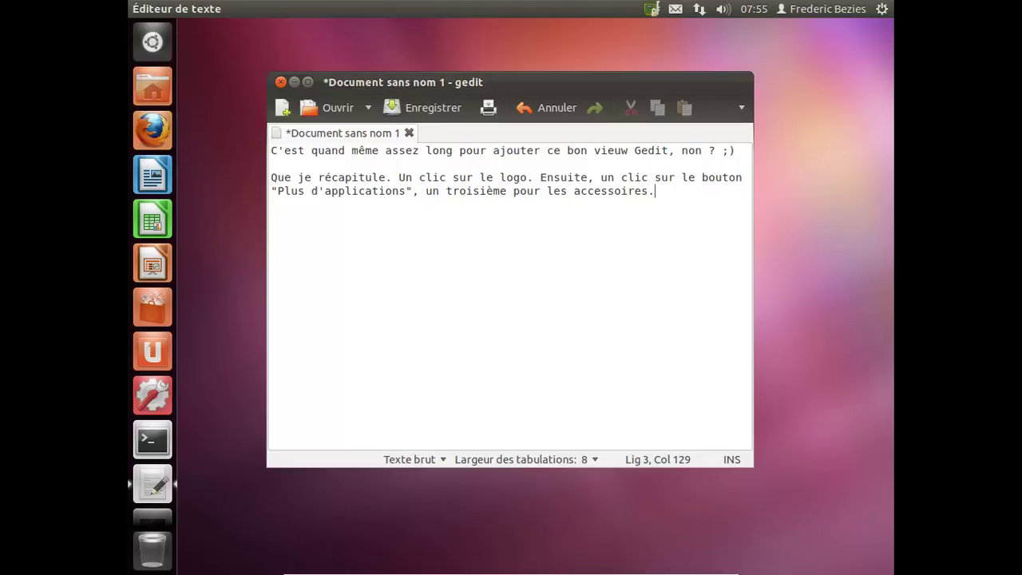
{"action": "type", "text": "s. Wow :)"}
Add a separate paragraph reading "Et non, je ne suis pas mauvaise langue !!!!"
{"action": "key", "text": "Return"}
{"action": "key", "text": "Return"}
{"action": "type", "text": "Et opé"}
{"action": "key", "text": "BackSpace"}
{"action": "key", "text": "BackSpace"}
{"action": "key", "text": "BackSpace"}
{"action": "type", "text": "non, je ne suis pa"}
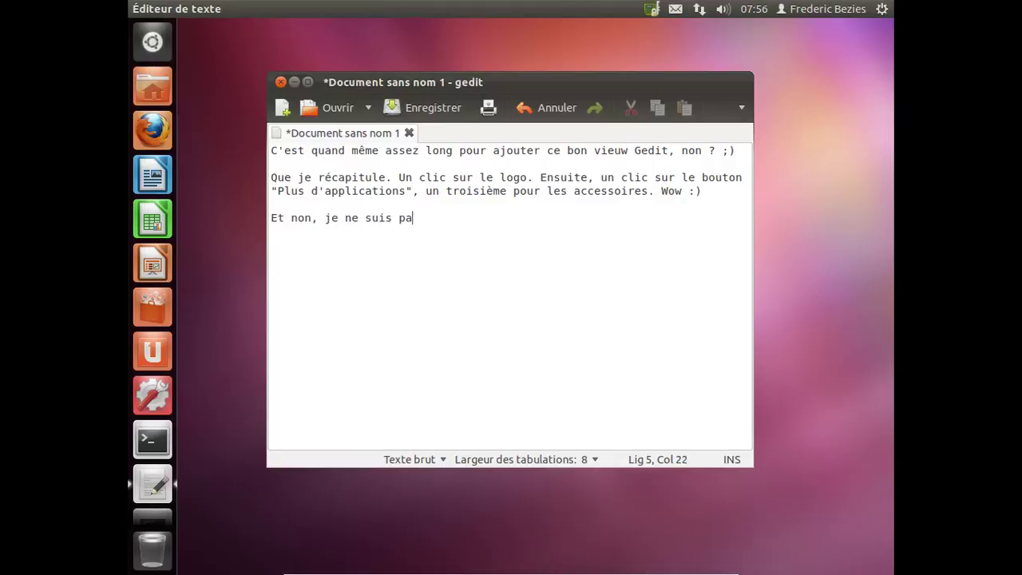
{"action": "type", "text": "s mauvaise langu"}
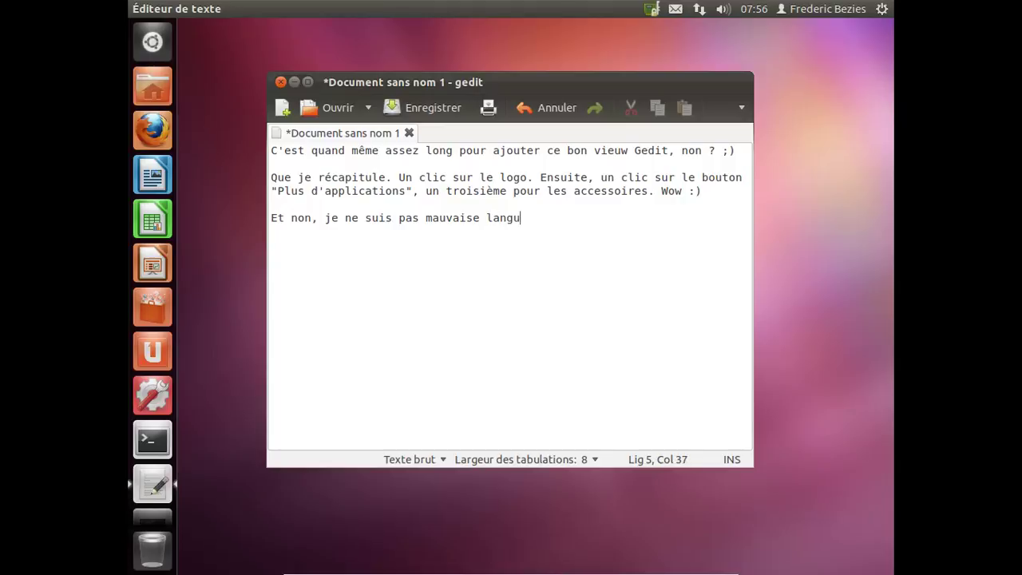
{"action": "type", "text": "e !!!!"}
Save the document as essai in the home folder
{"action": "left_click", "coordinate": [421, 110]}
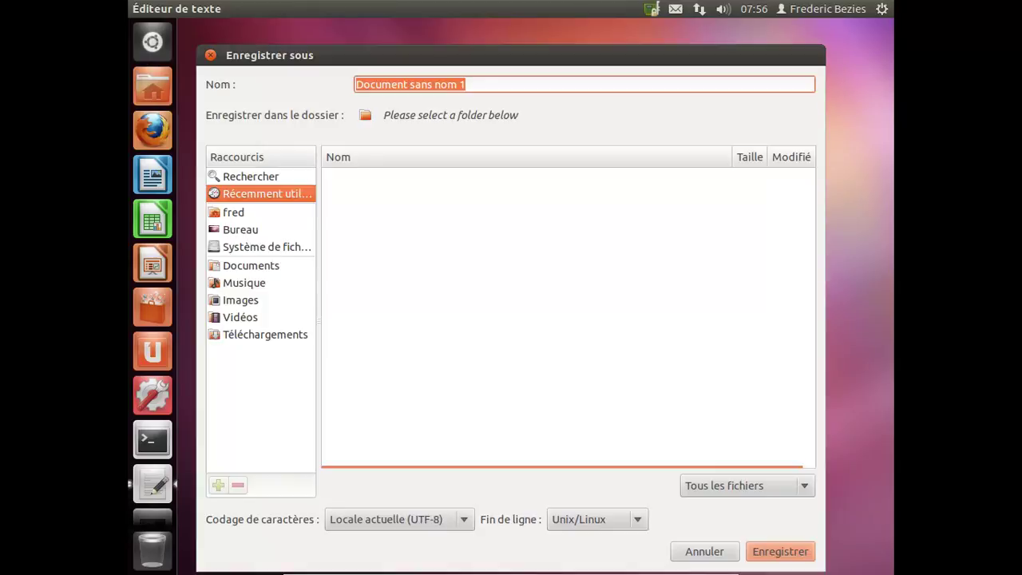
{"action": "type", "text": "ess"}
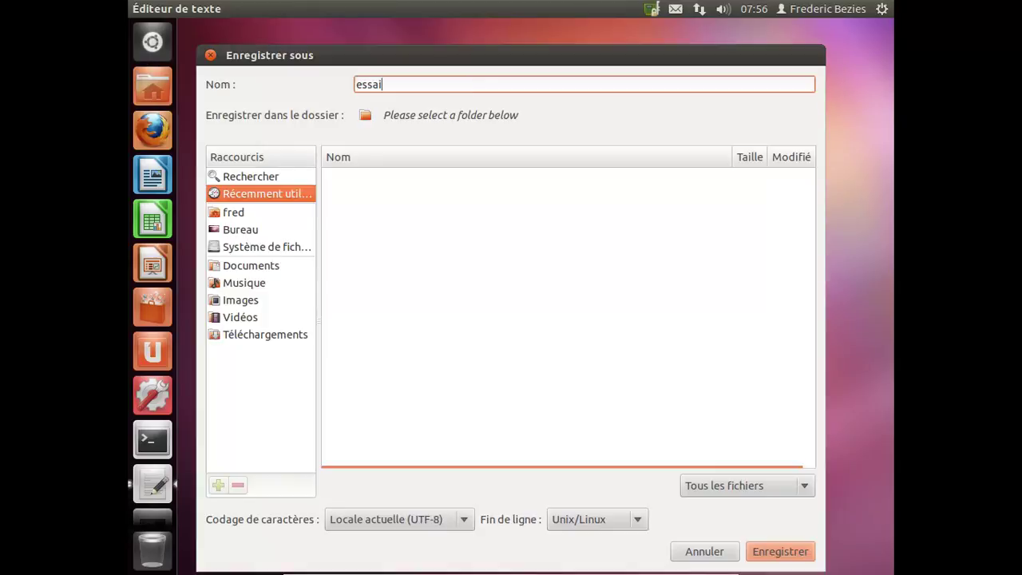
{"action": "type", "text": "ai"}
{"action": "left_click", "coordinate": [770, 551]}
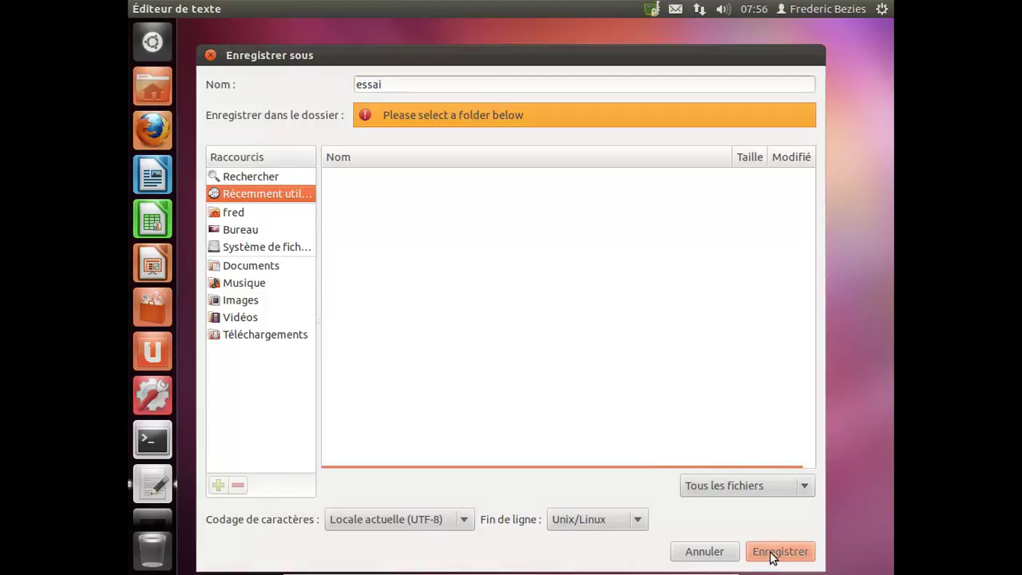
{"action": "left_click", "coordinate": [233, 212]}
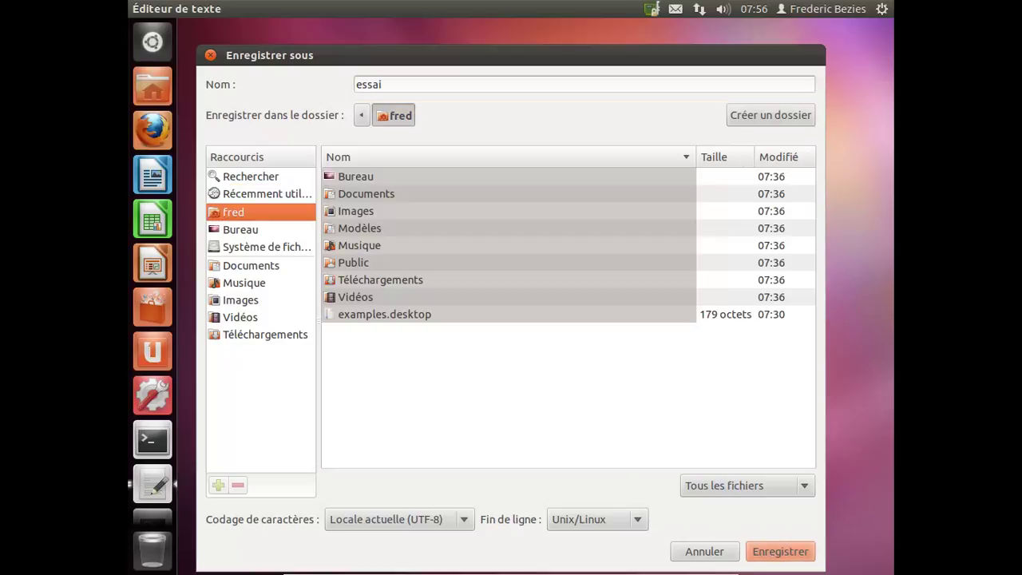
{"action": "left_click", "coordinate": [774, 551]}
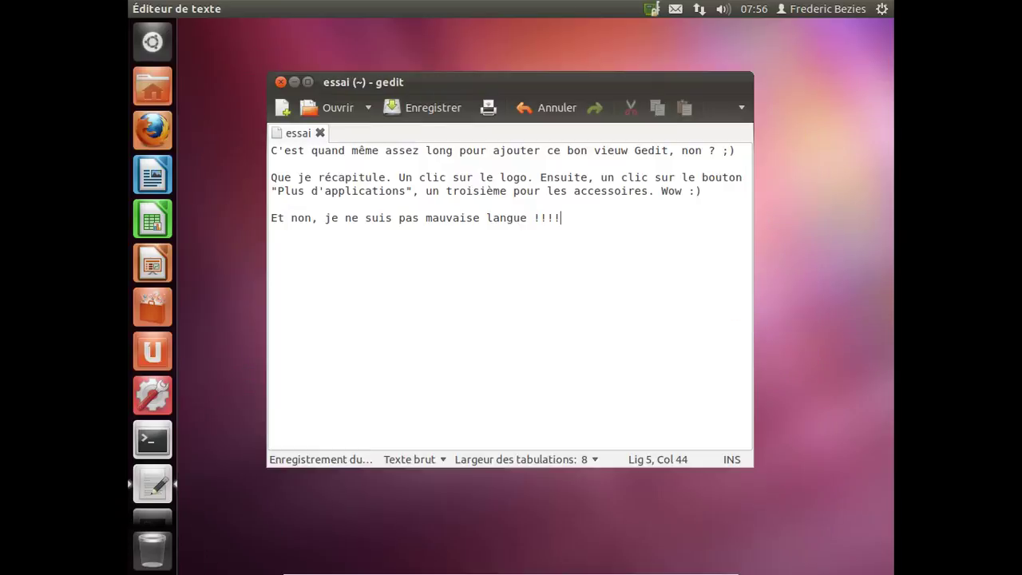
Add a new paragraph reading "On va voir la même manipulation avec Gnome-Shell, que j'installe à l'instant."
{"action": "key", "text": "space"}
{"action": "key", "text": "BackSpace"}
{"action": "type", "text": "On va vao"}
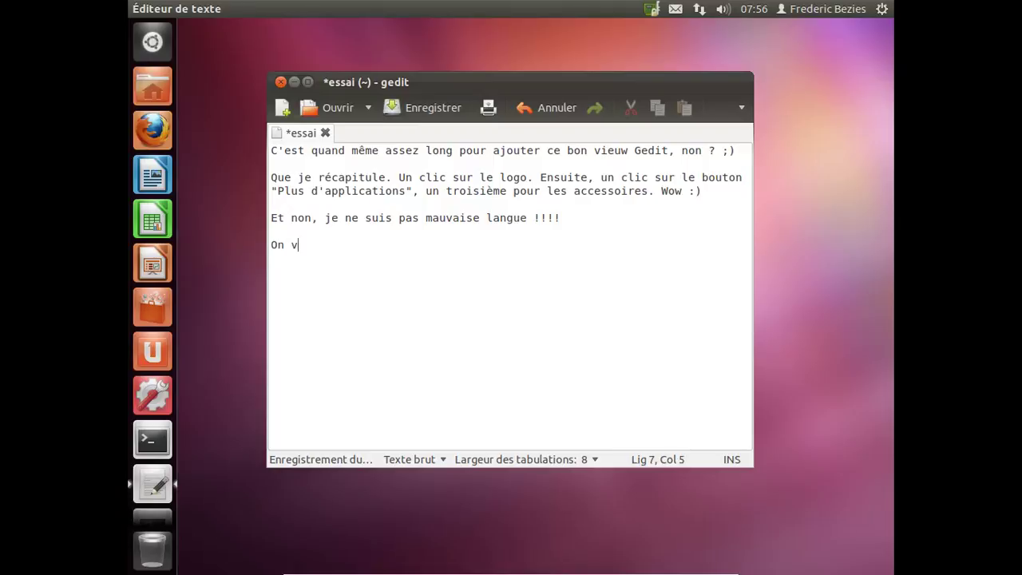
{"action": "key", "text": "BackSpace"}
{"action": "key", "text": "BackSpace"}
{"action": "type", "text": "o"}
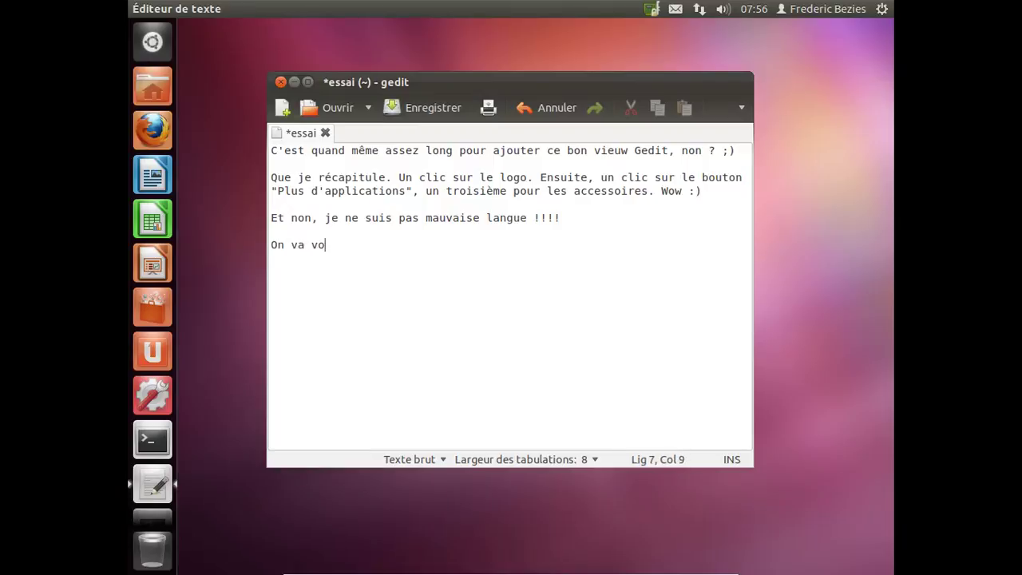
{"action": "type", "text": "ir la même manie"}
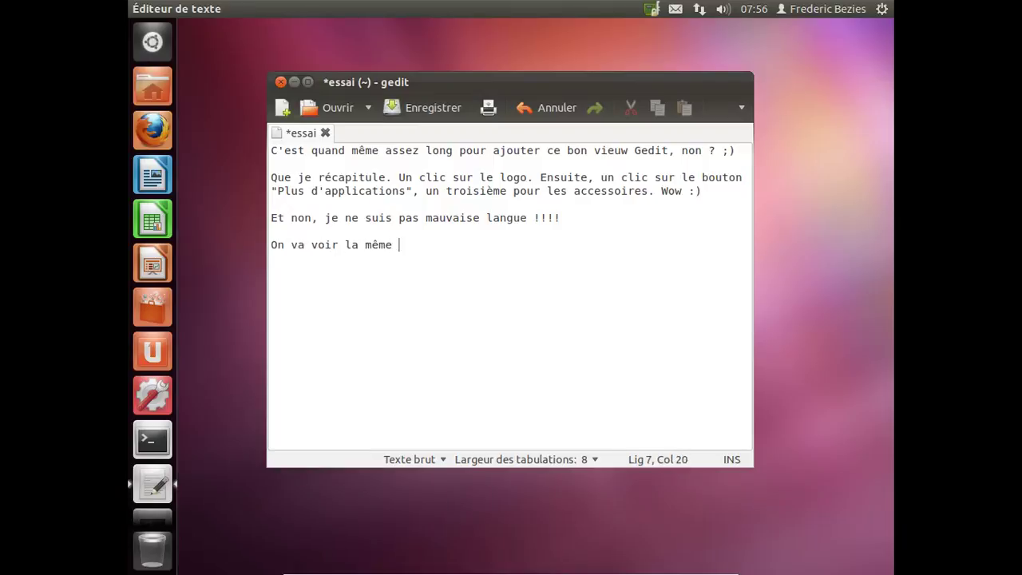
{"action": "key", "text": "BackSpace"}
{"action": "type", "text": "pulation"}
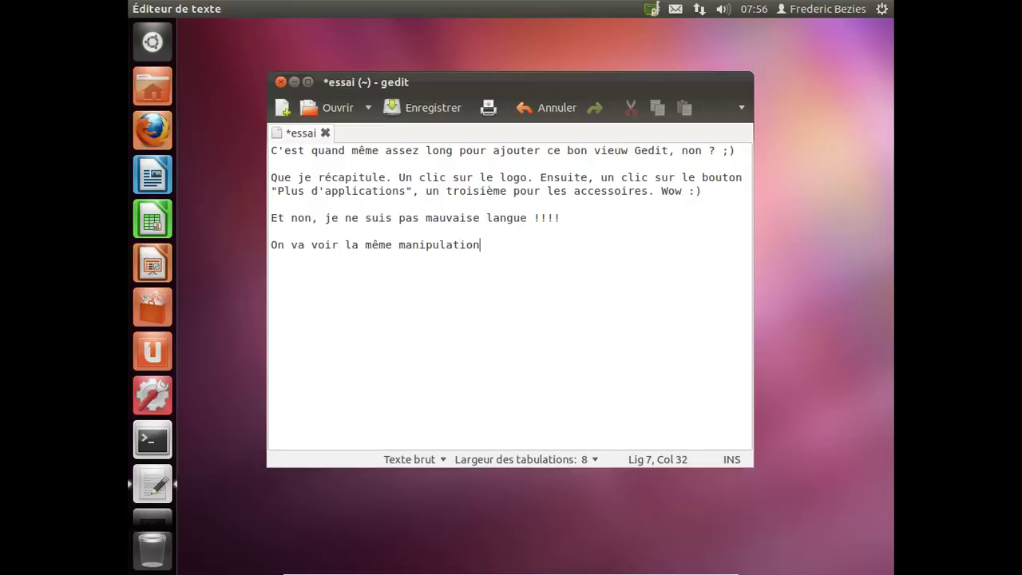
{"action": "type", "text": " avec Gnome"}
{"action": "key", "text": "BackSpace"}
{"action": "type", "text": "me-Shell, que j'installe à l'instant."}
Add the closing paragraph "Sujet d'une deuxième vidéo ! :)" and save the essai file
{"action": "key", "text": "Return"}
{"action": "key", "text": "Return"}
{"action": "type", "text": "Sujet "}
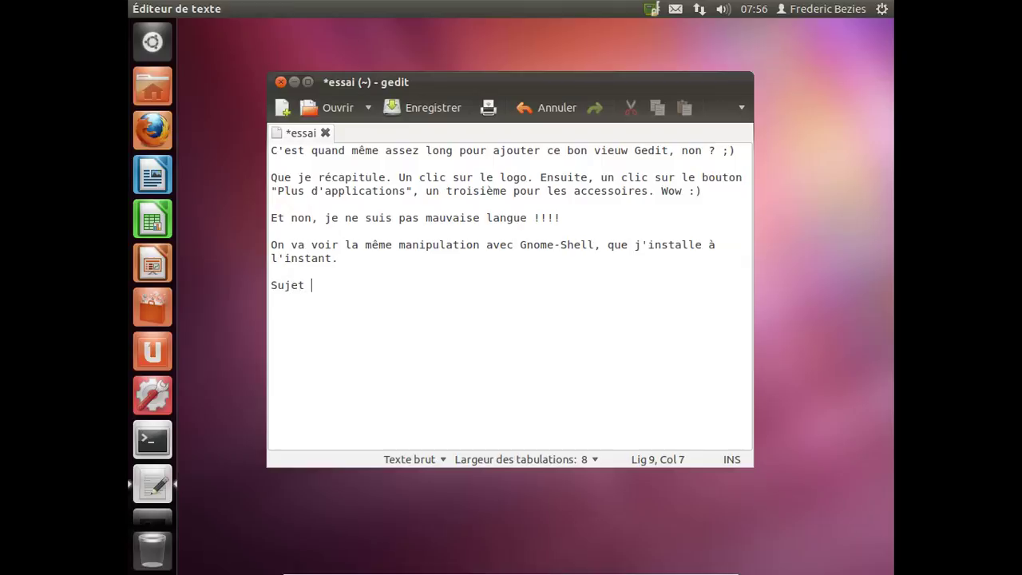
{"action": "type", "text": "d'une deuxi"}
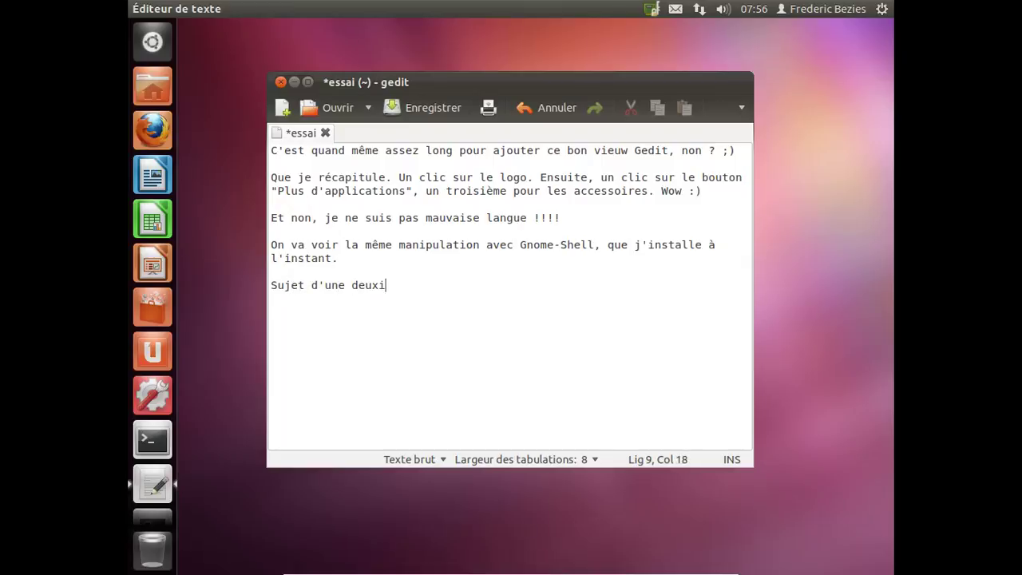
{"action": "type", "text": "ème vidéo ! :"}
{"action": "left_click", "coordinate": [423, 107]}
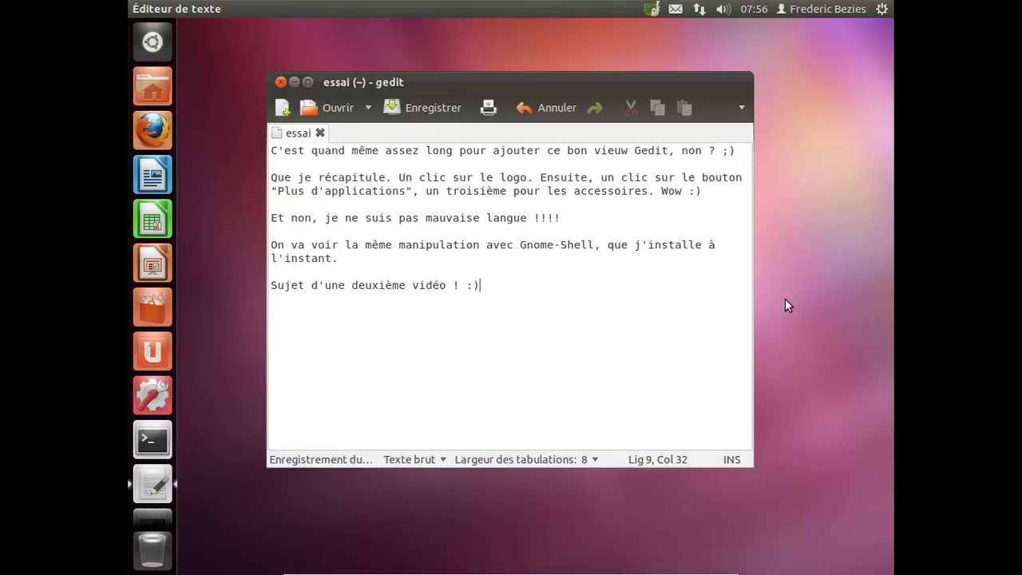